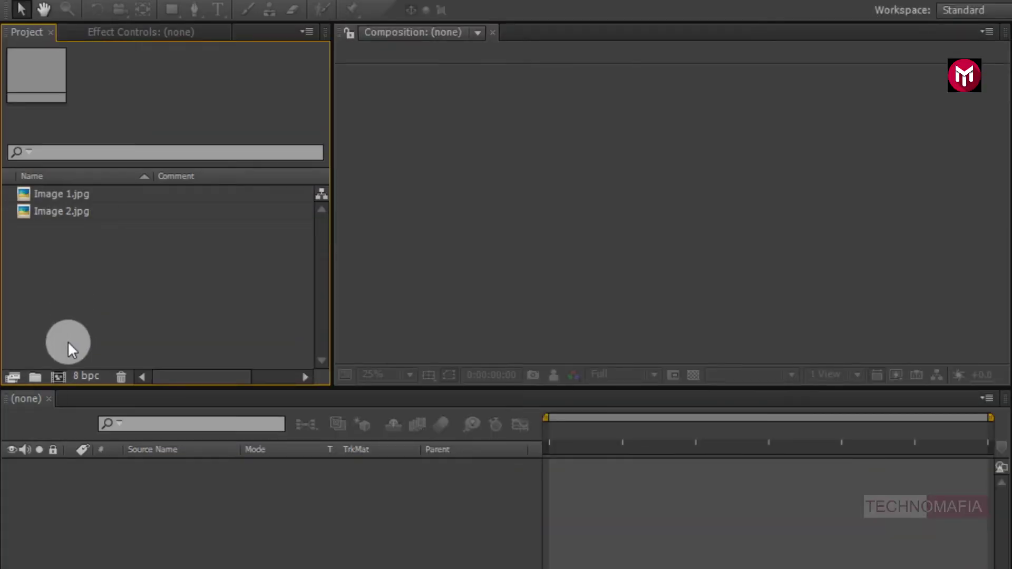
Create a 2-second, 1920x1080, 30 fps composition named Animation.
click(57, 377)
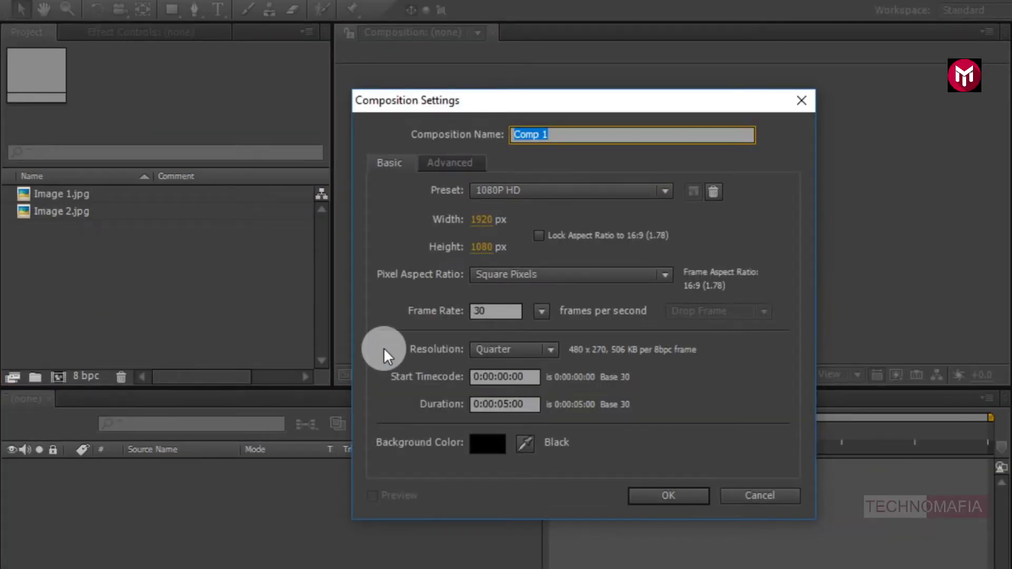
text(Animation)
click(508, 405)
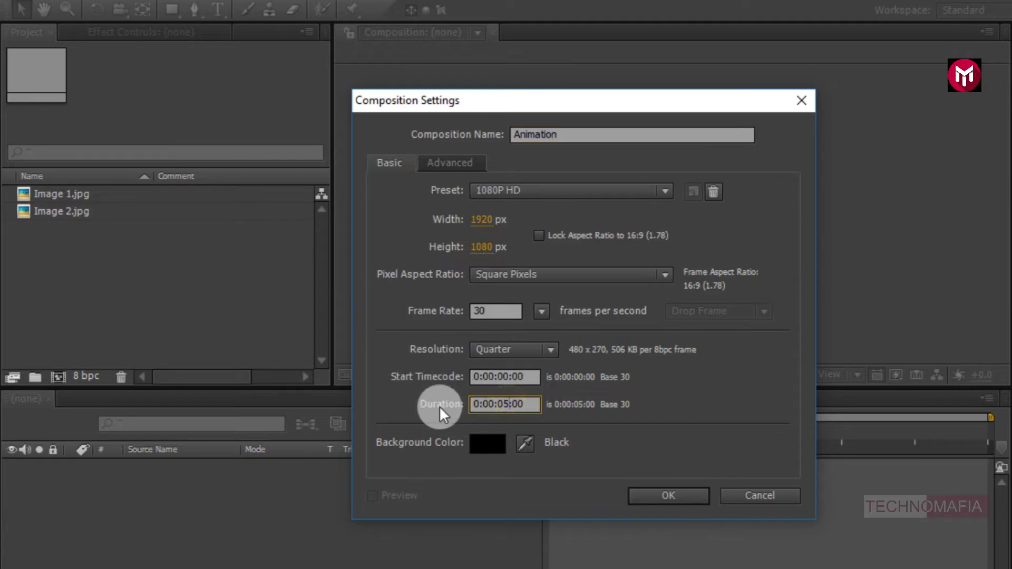
key(BackSpace)
text(2)
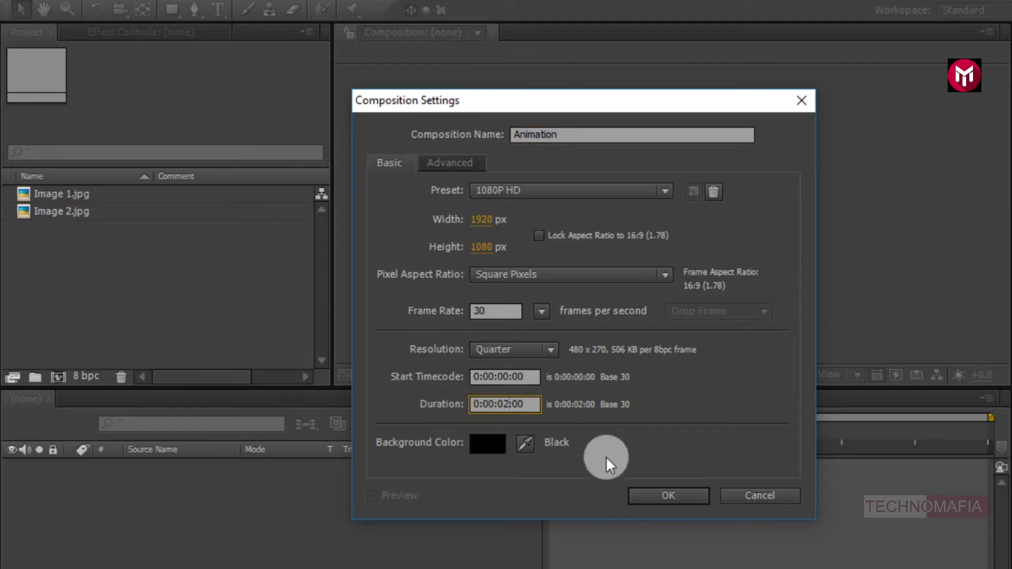
click(644, 492)
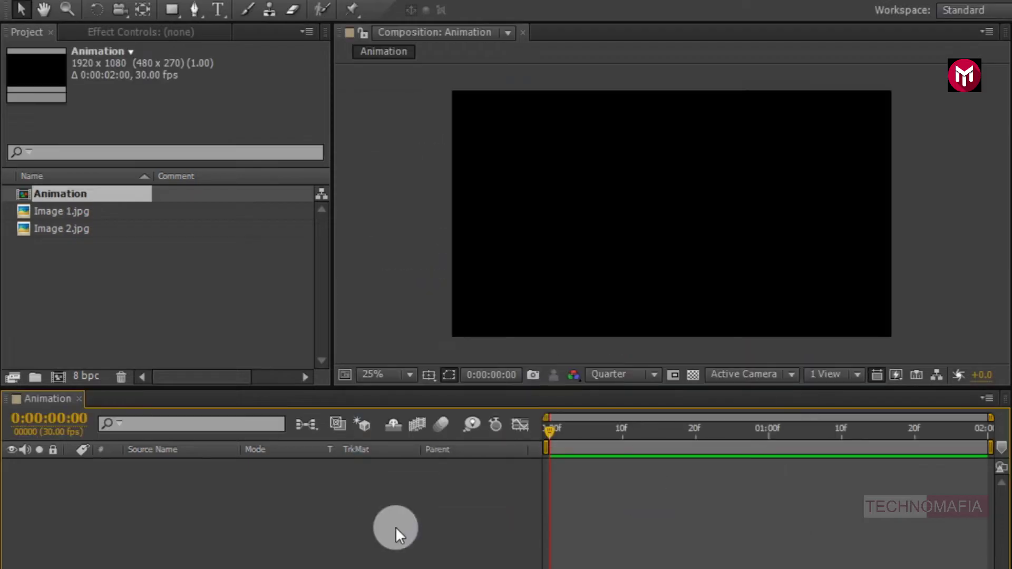
right_click(106, 501)
Add a full-frame solid named BG coloured dark grey #3B3939.
mouse_move(207, 312)
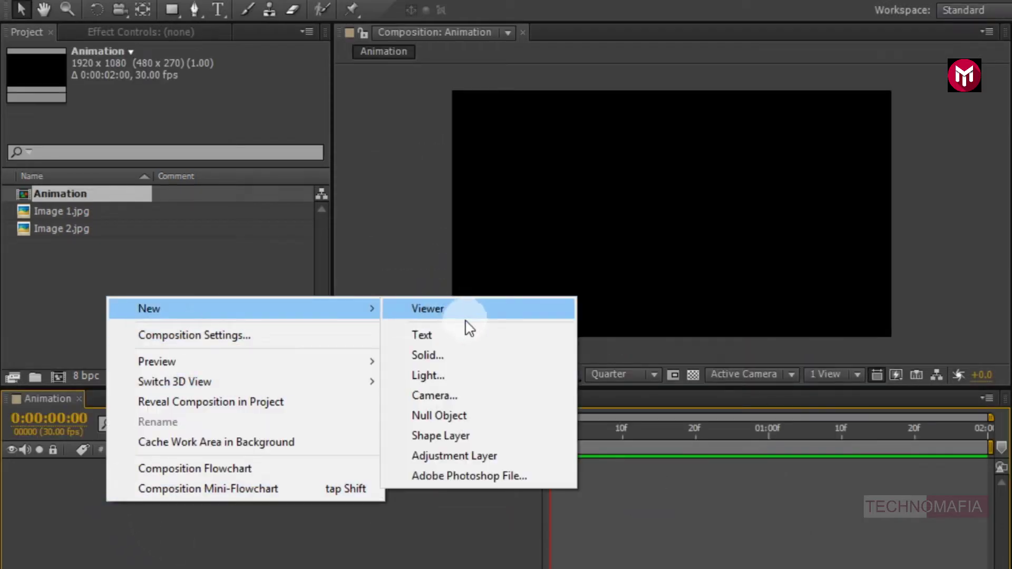
click(464, 354)
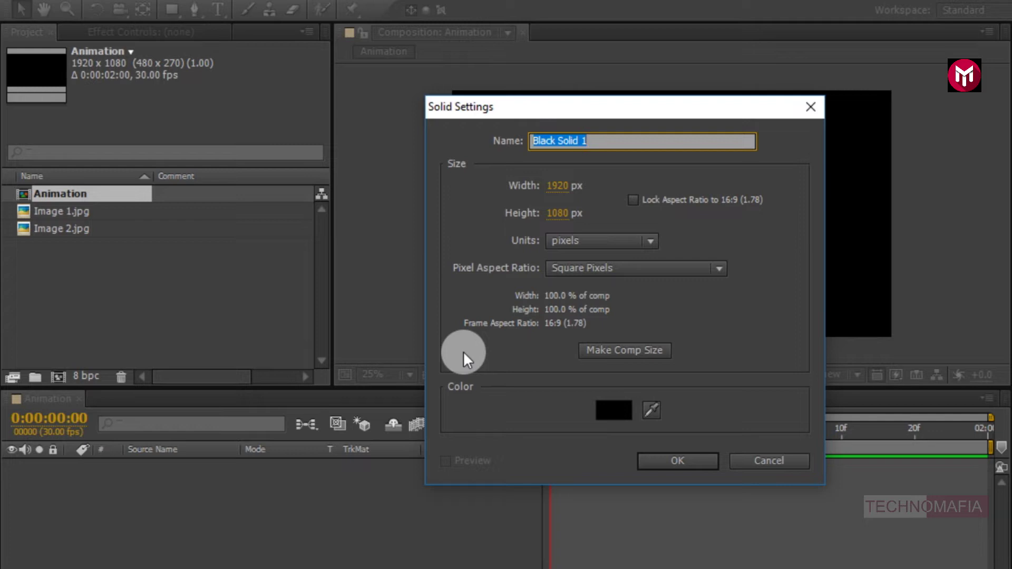
text(BG)
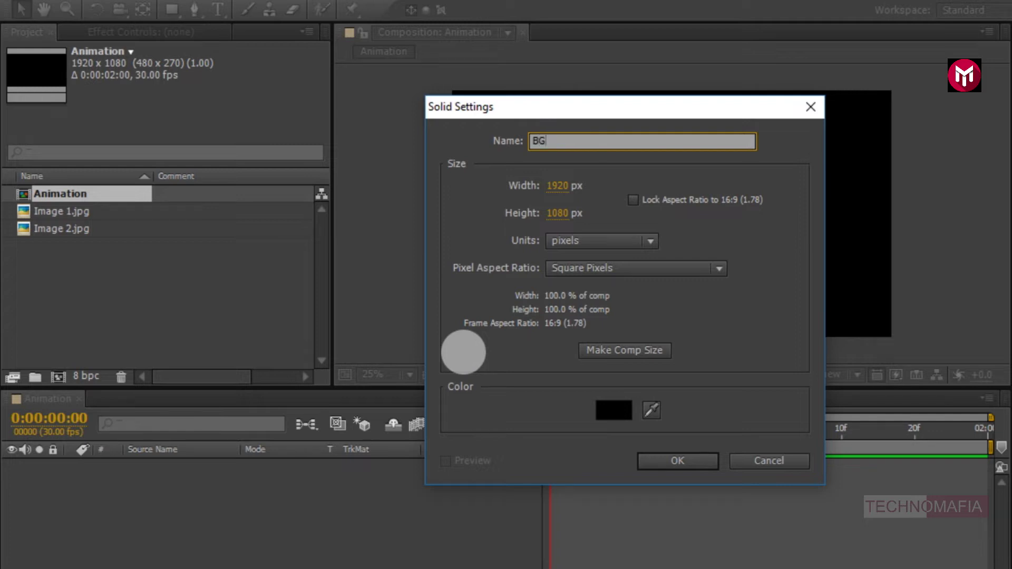
click(598, 408)
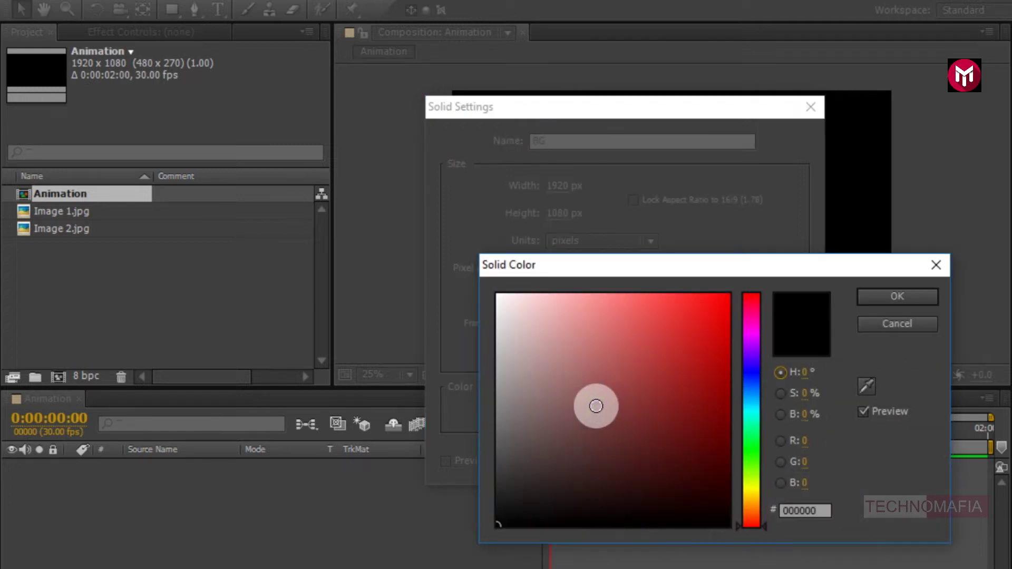
click(501, 469)
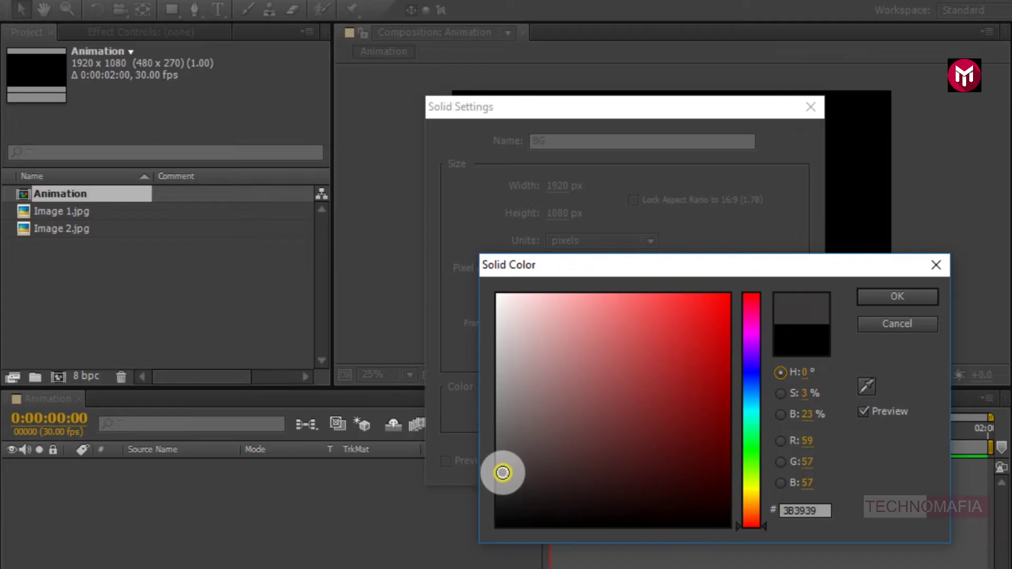
click(891, 297)
click(651, 458)
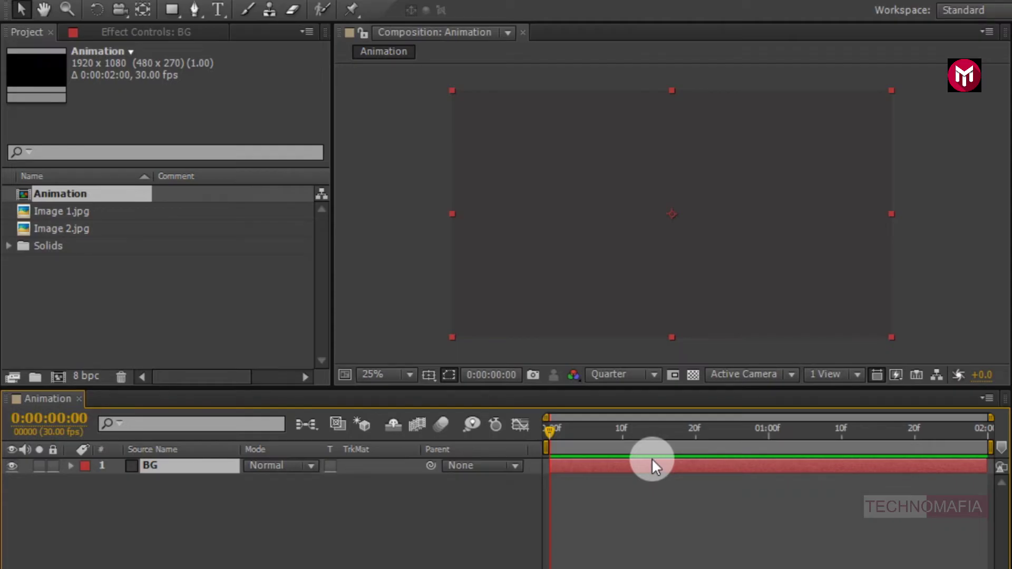
Place Image 1.jpg above BG and pre-compose it as Media 1, moving all attributes.
drag(57, 213, 161, 463)
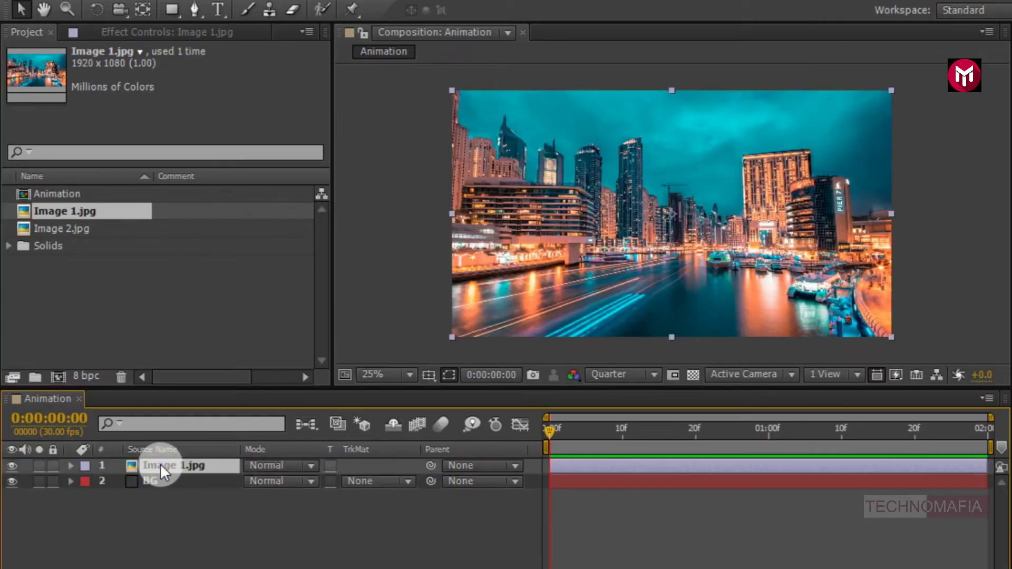
right_click(161, 464)
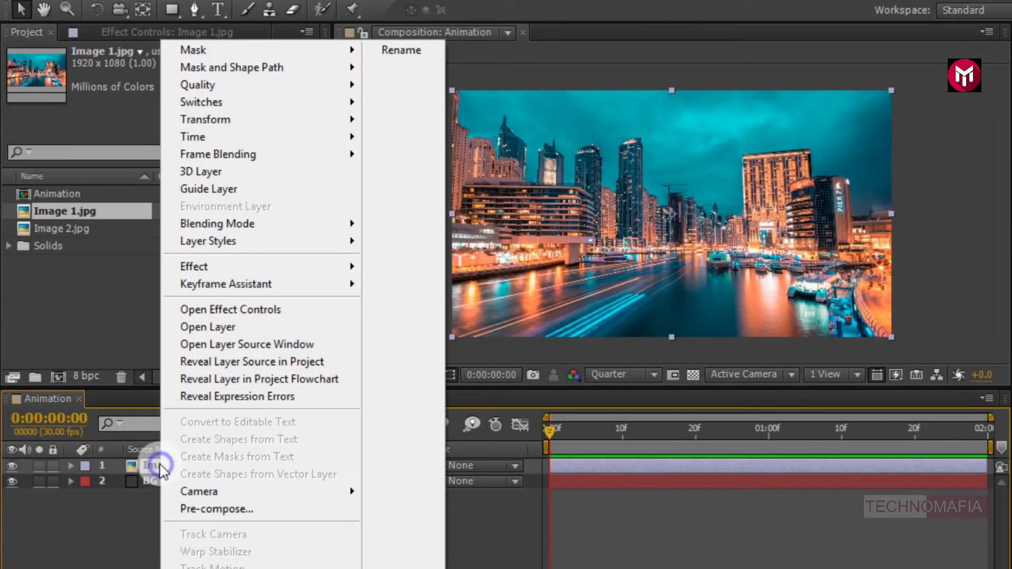
click(182, 506)
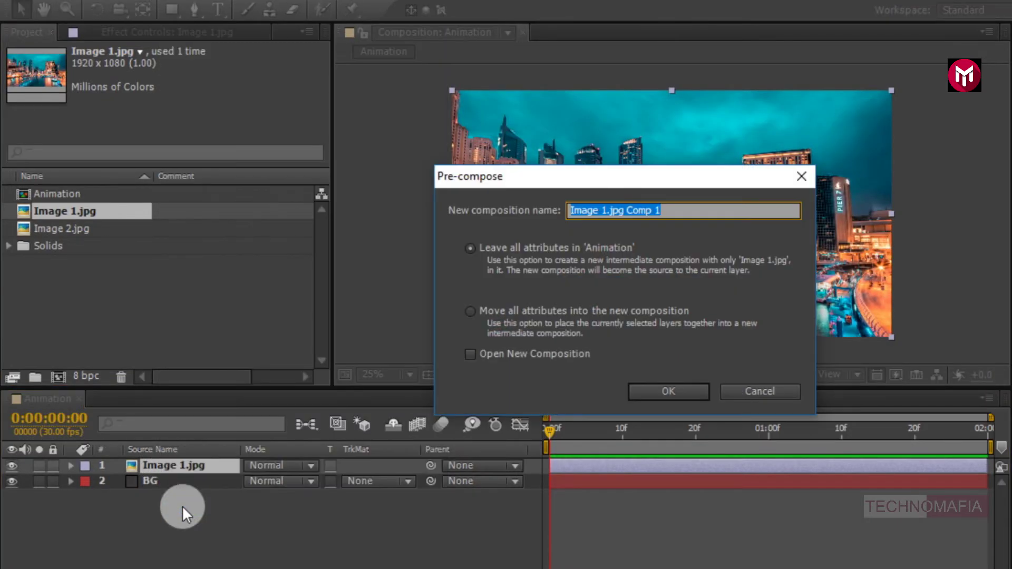
text(Media 1)
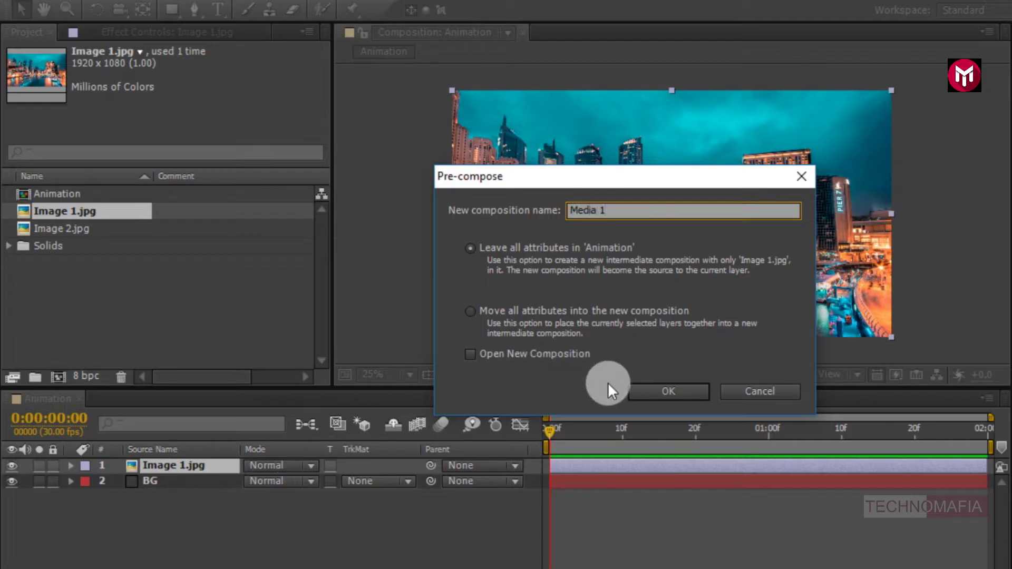
click(524, 319)
click(648, 388)
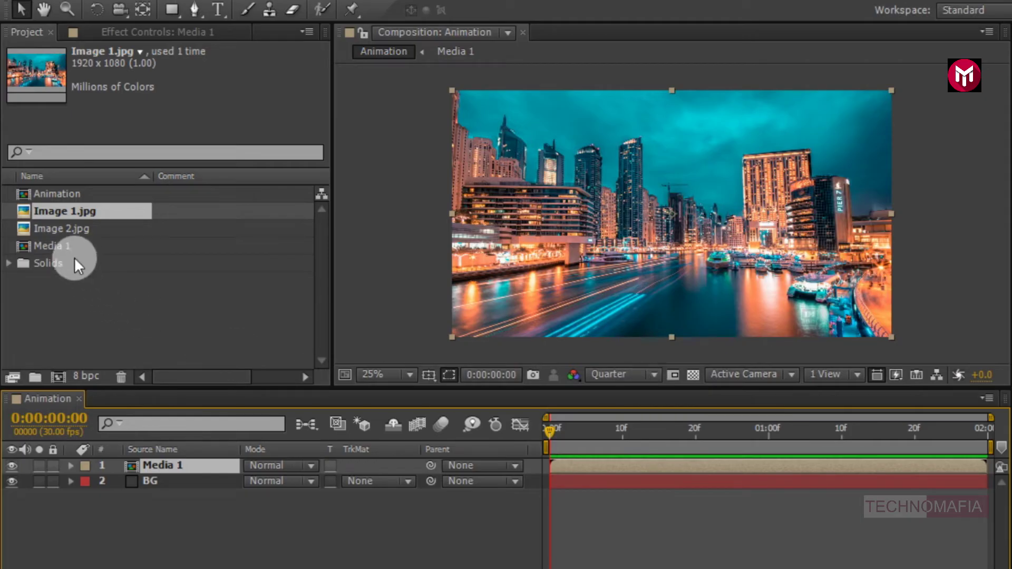
click(69, 231)
Add Image 2.jpg below Media 1 and pre-compose it as Media 2.
drag(66, 230, 187, 470)
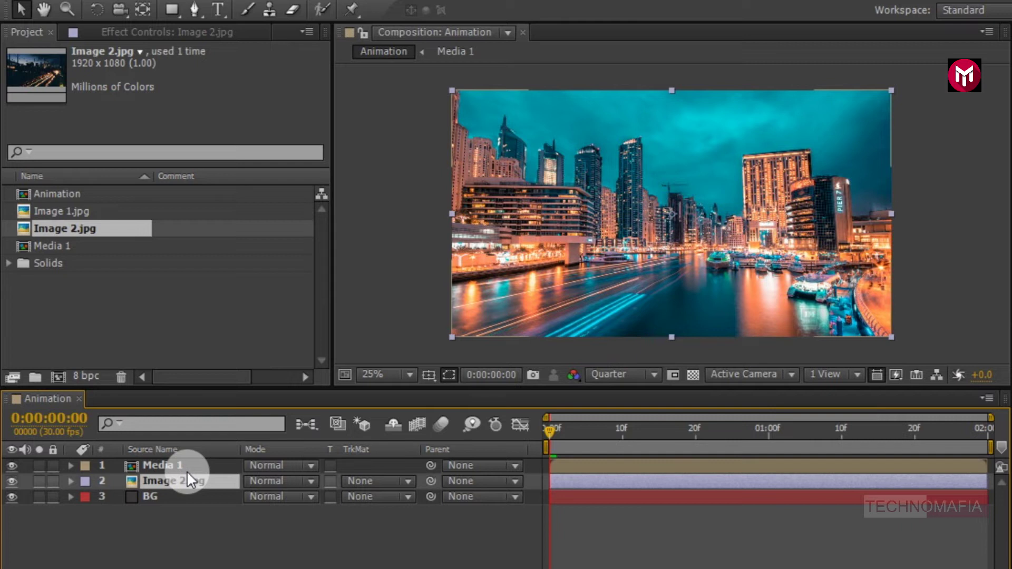
right_click(169, 481)
click(212, 508)
text(Me)
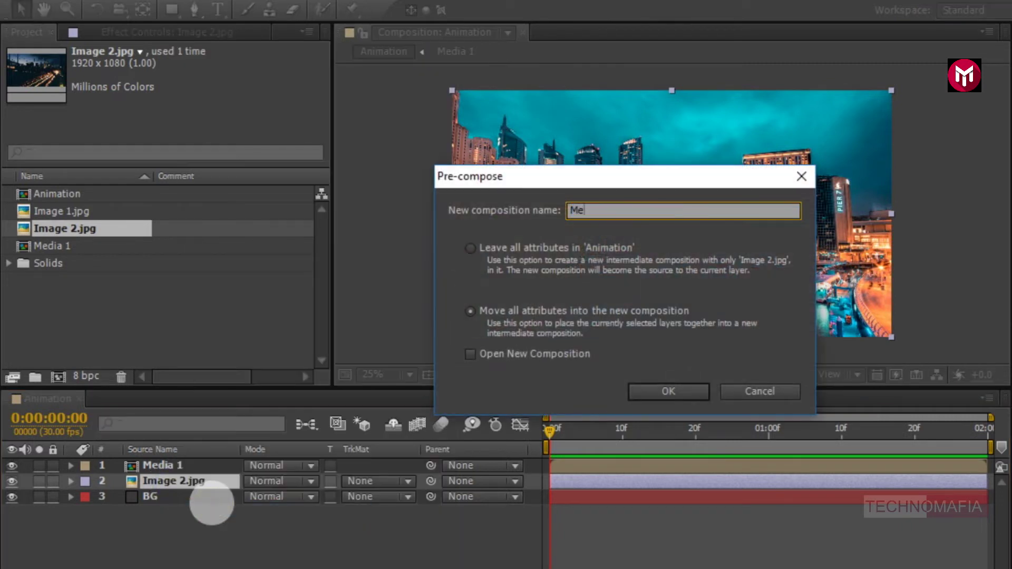
text(dia 2)
click(641, 404)
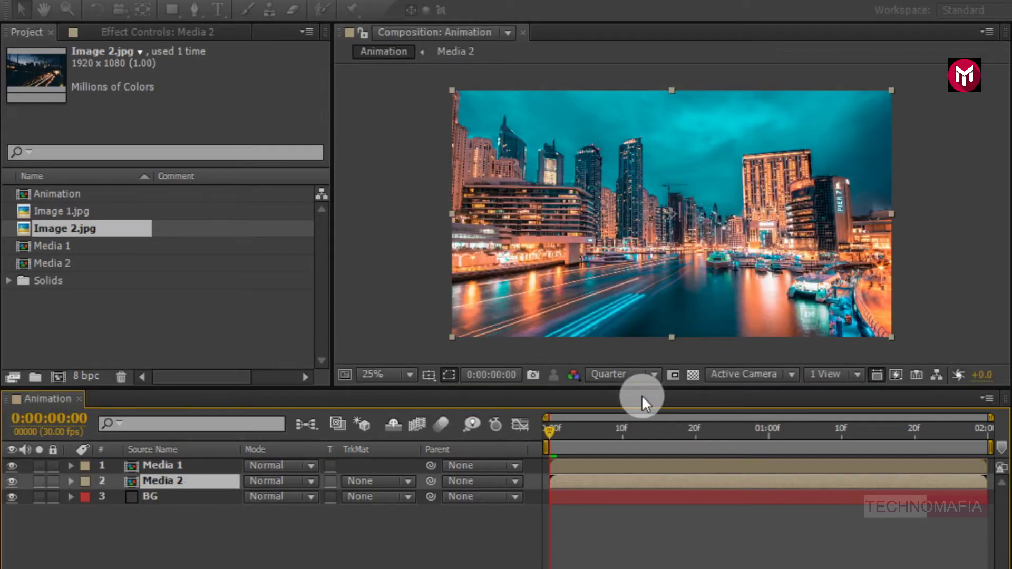
click(174, 464)
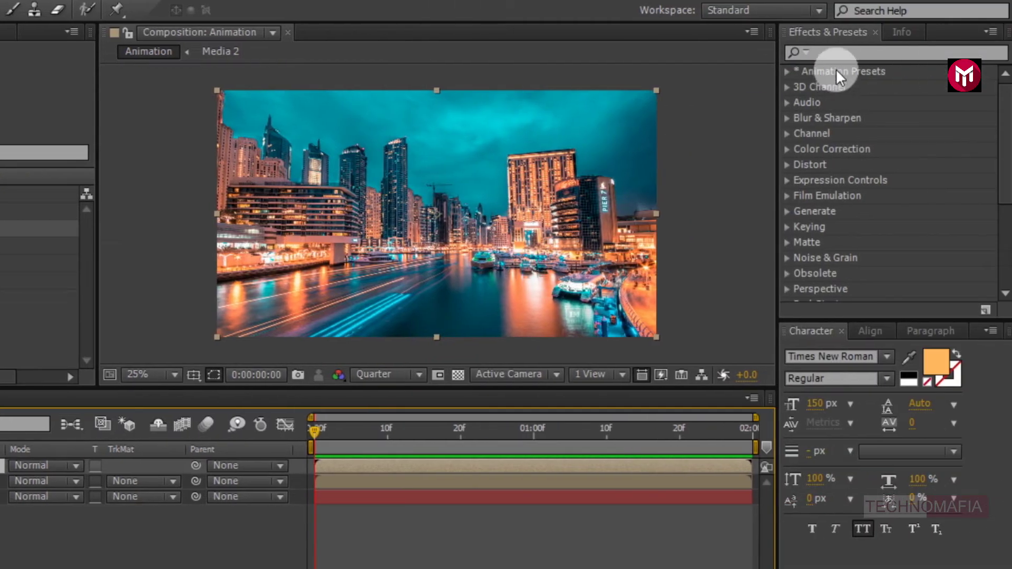
Search Effects & Presets for 'cc page' and apply CC Page Turn to Media 1.
click(942, 53)
text(cc page)
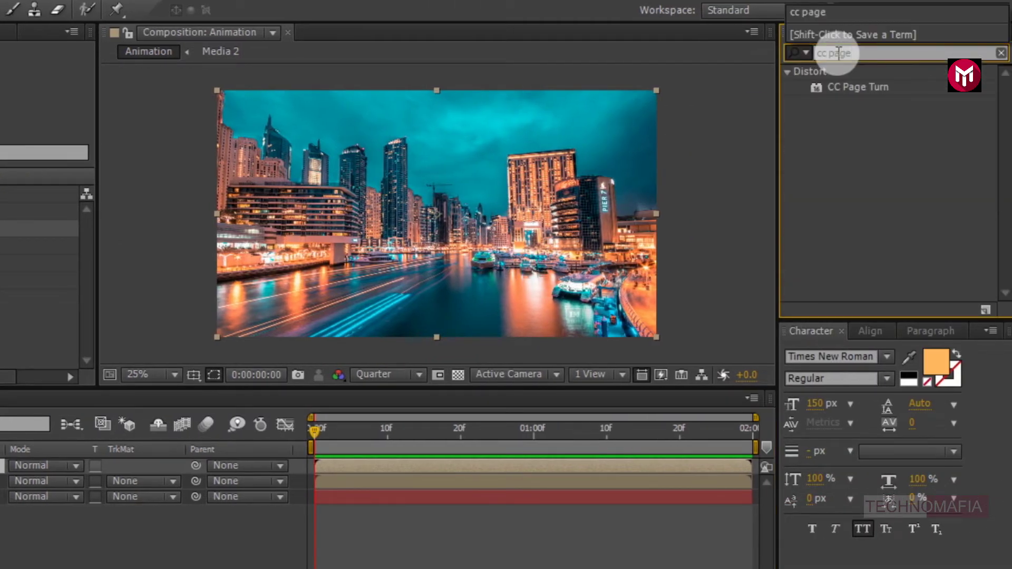
double_click(871, 87)
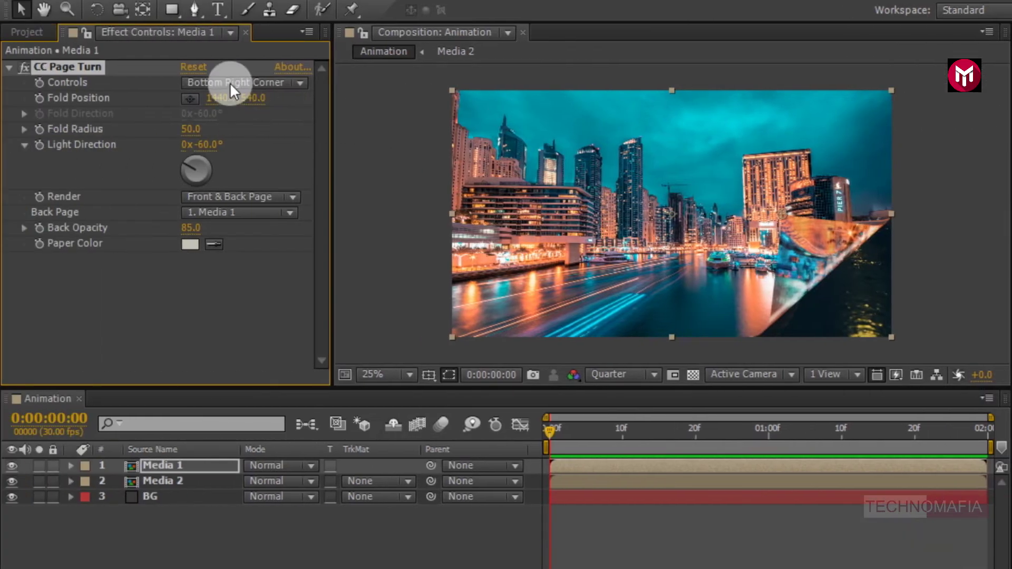
Switch CC Page Turn to classic fold controls and set Fold Radius to 300.
click(230, 83)
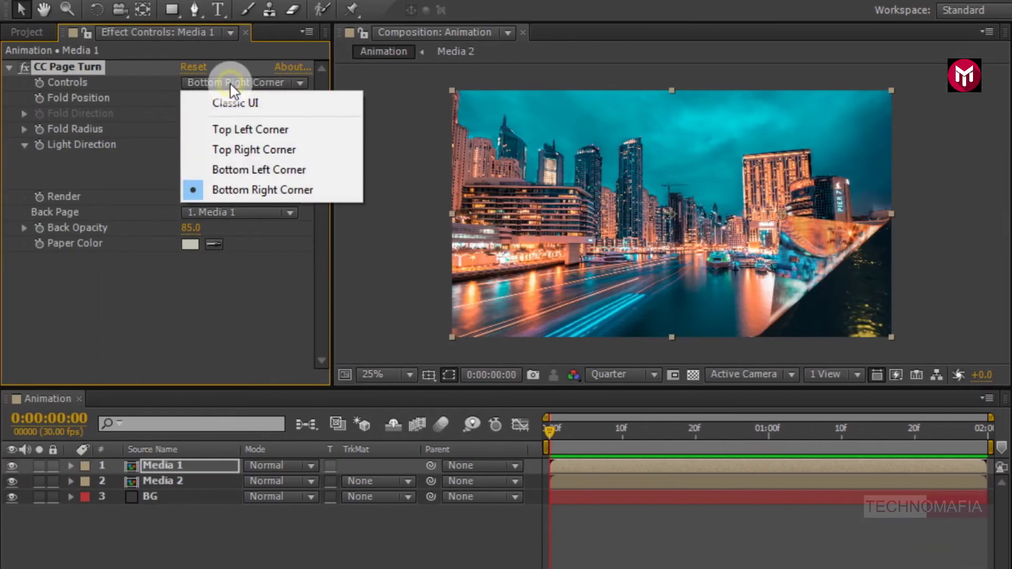
click(226, 104)
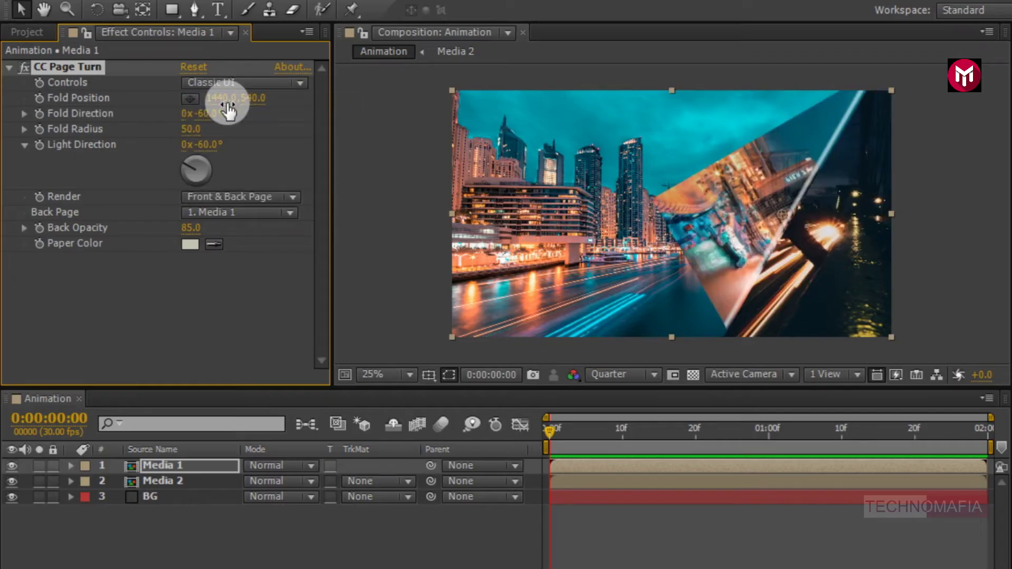
click(187, 132)
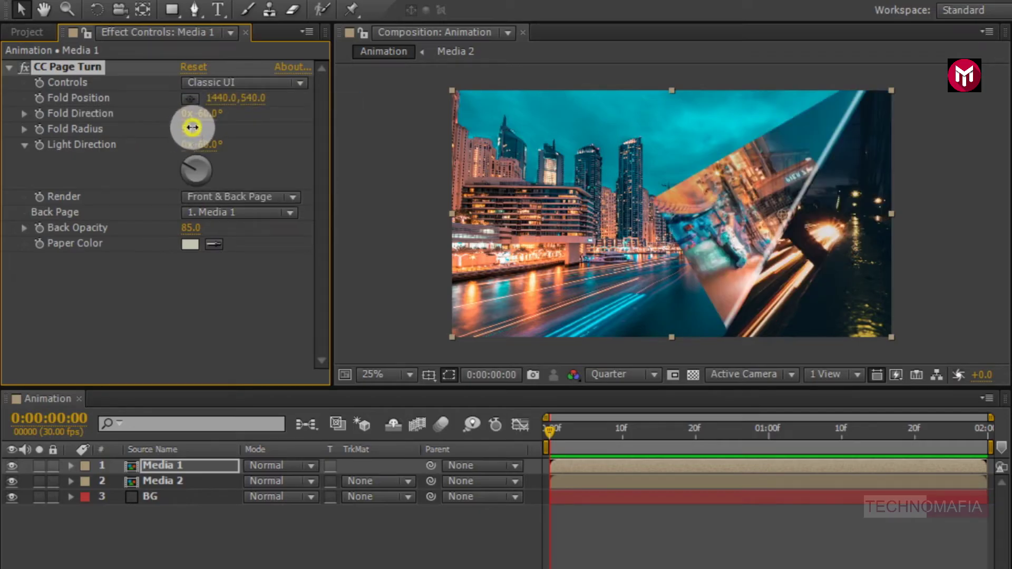
text(300)
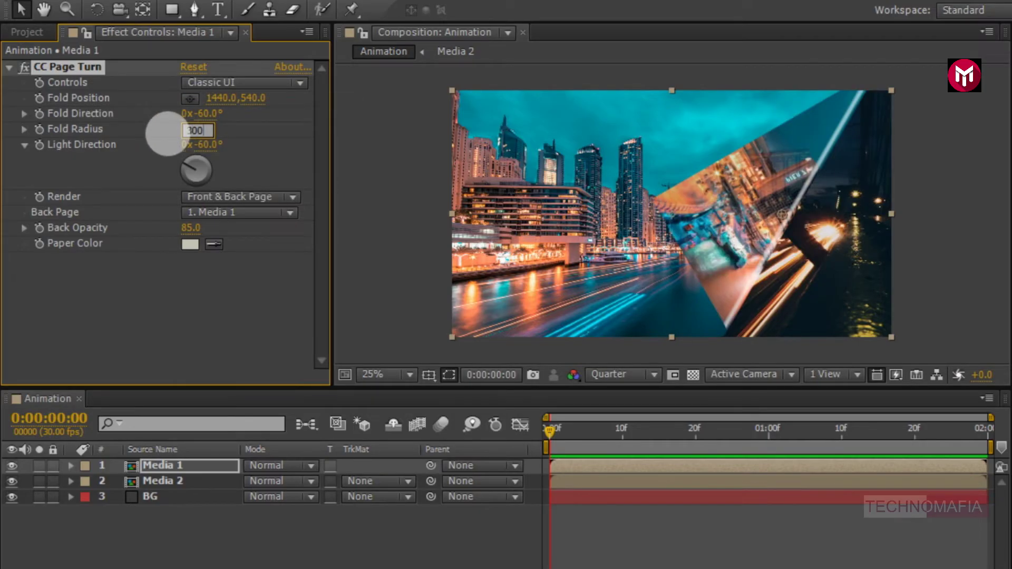
key(Return)
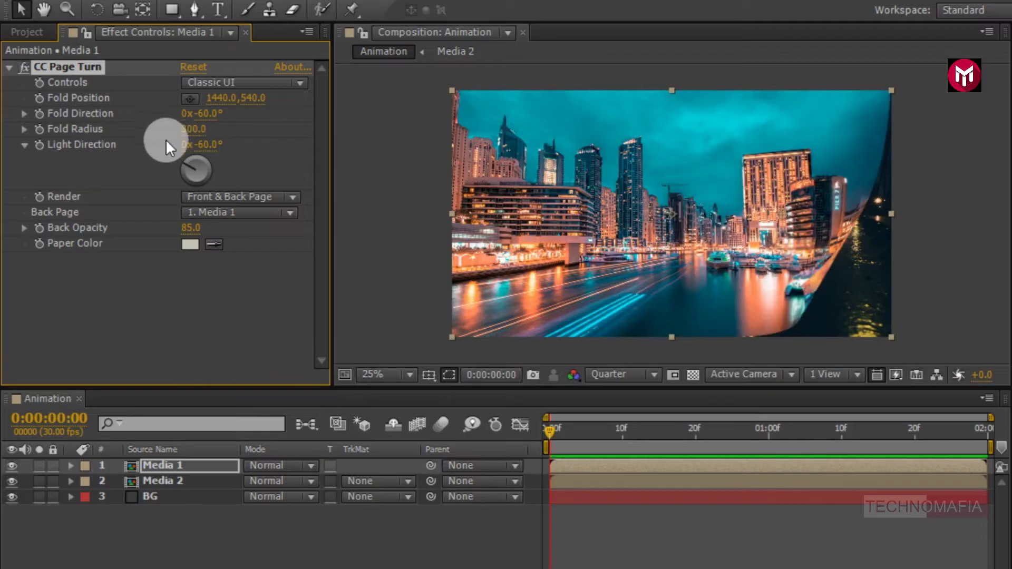
Set the back page to none and Back Opacity to 100.
click(199, 214)
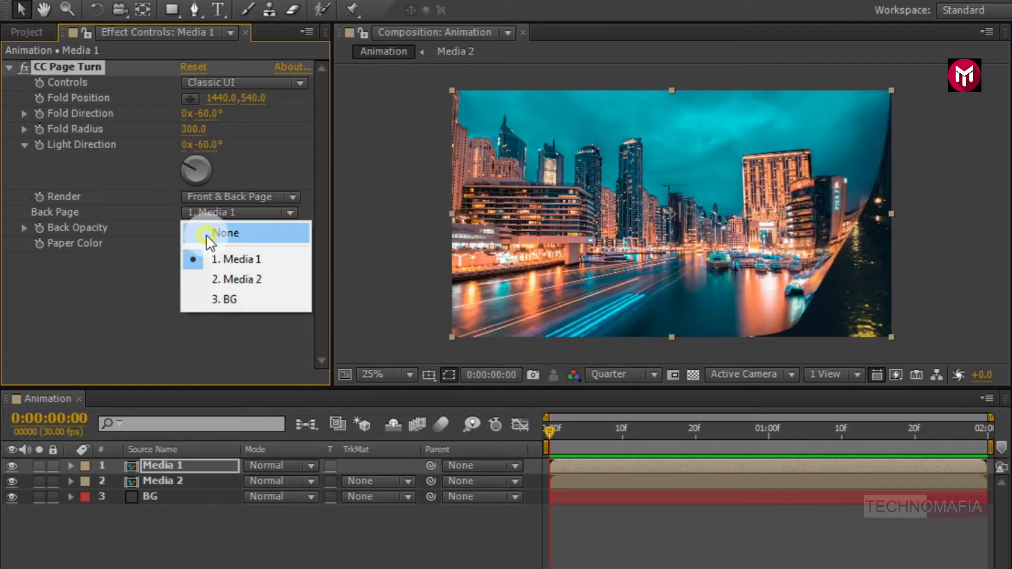
click(207, 232)
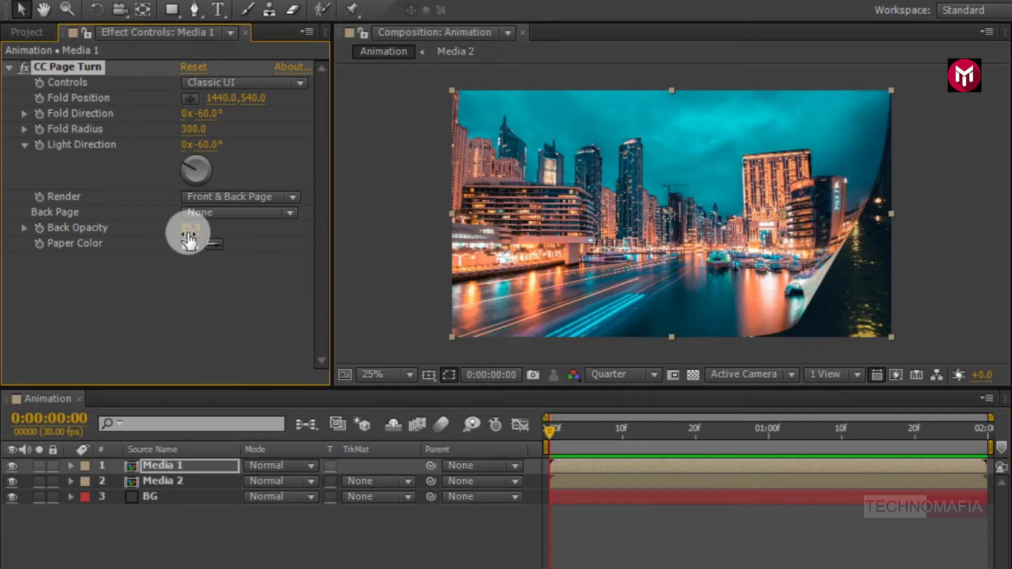
click(189, 229)
text(100)
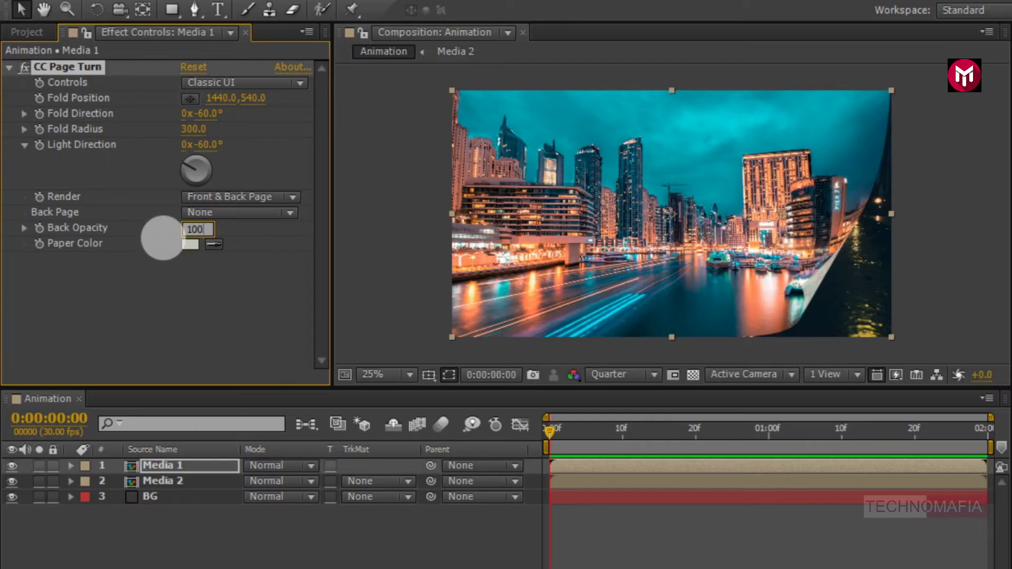
key(Return)
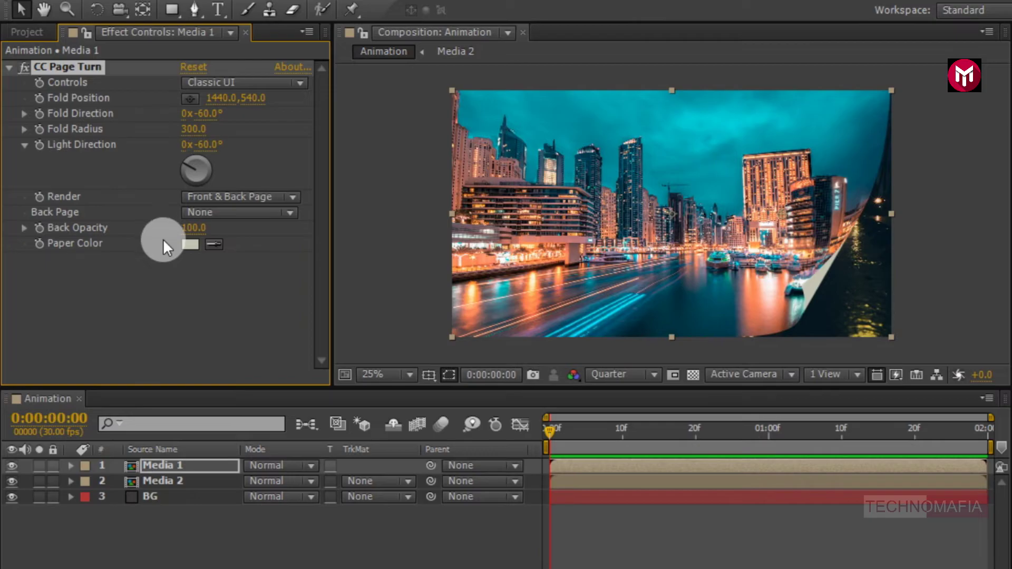
At frame 10, keyframe Fold Position just off the bottom-right corner so the page lies flat.
click(623, 434)
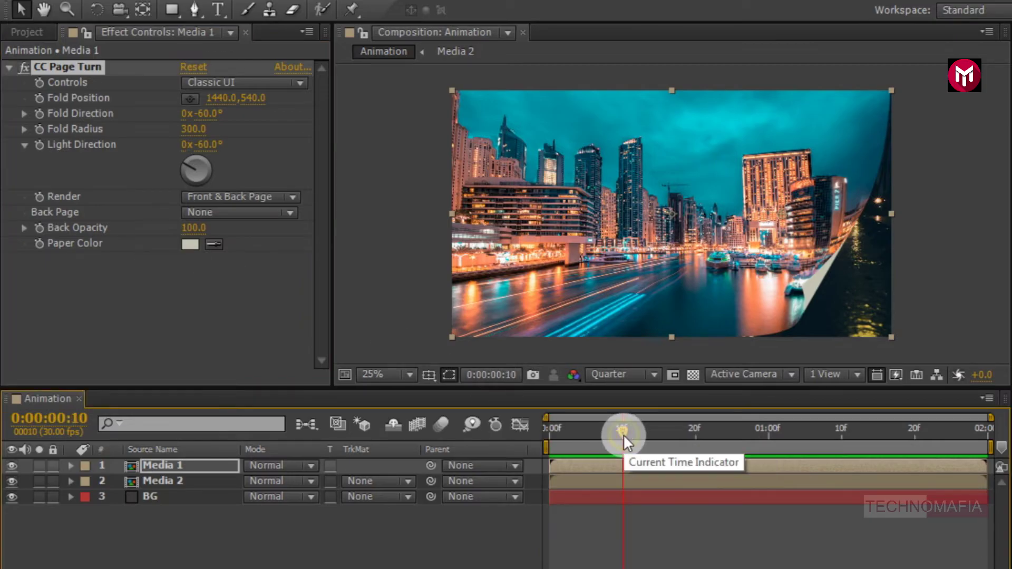
click(42, 98)
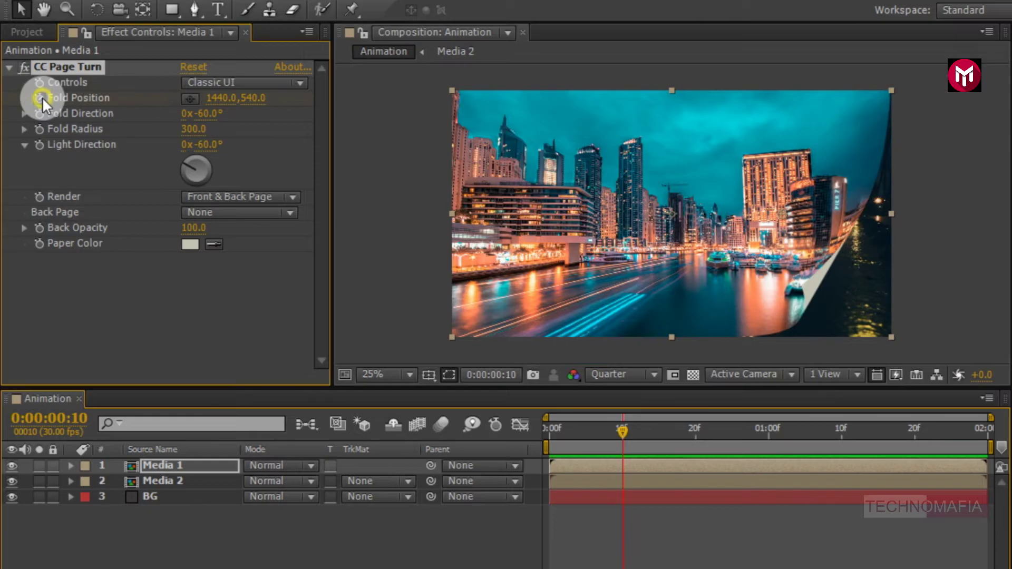
click(188, 99)
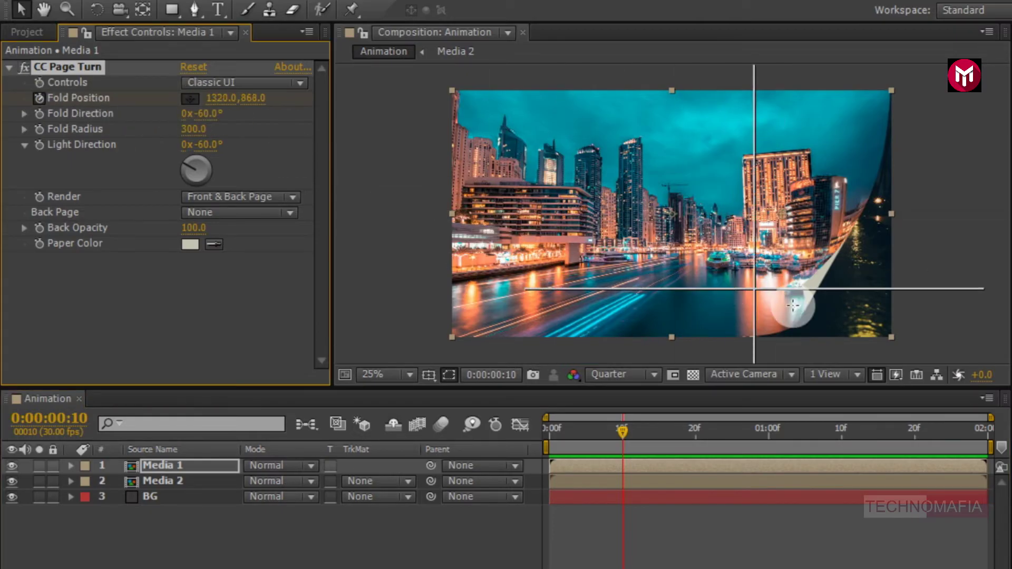
click(878, 348)
drag(878, 347, 895, 353)
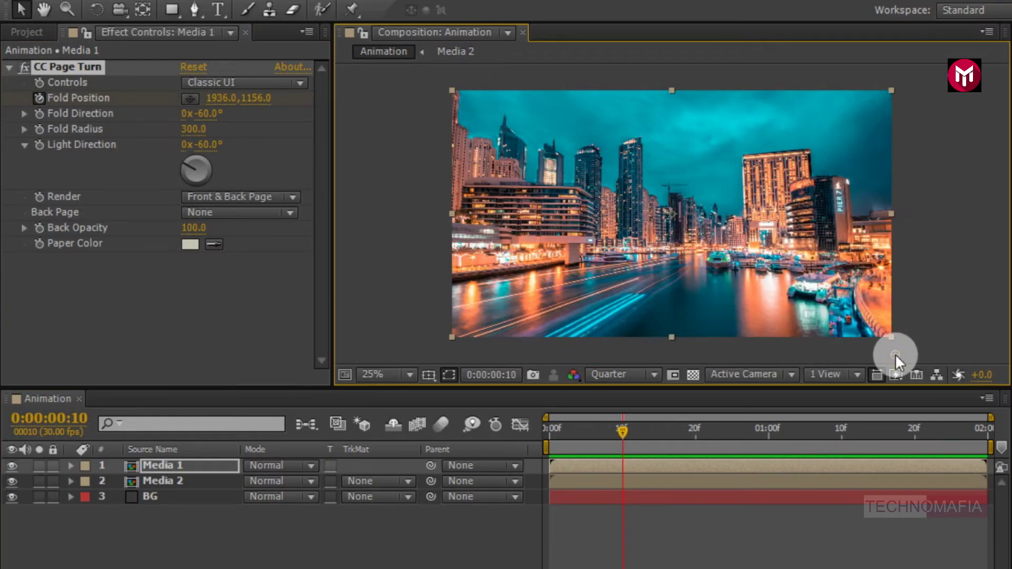
Keyframe the fold halfway across at frame 20 and fully turned away at 1 second.
click(696, 427)
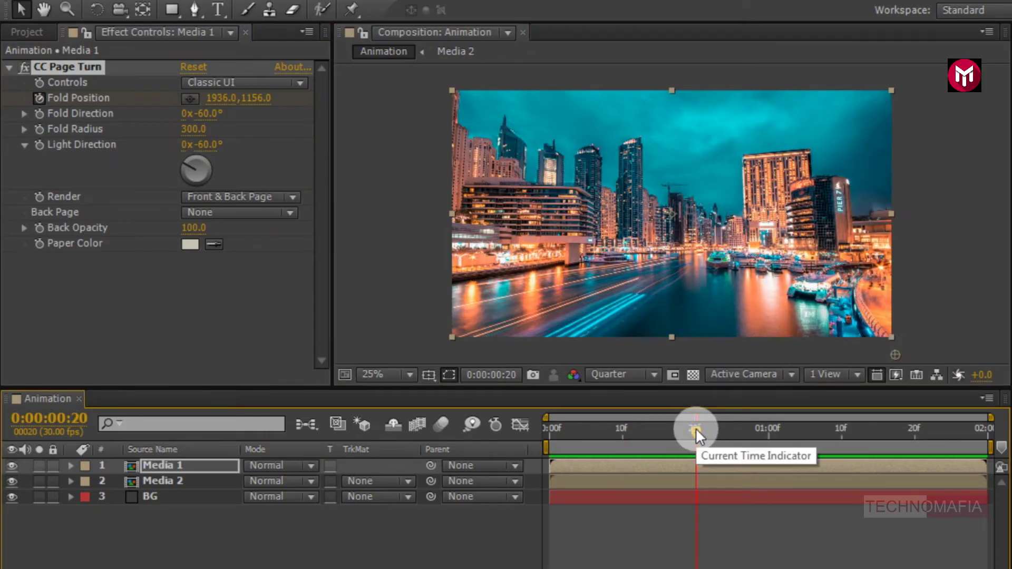
click(893, 361)
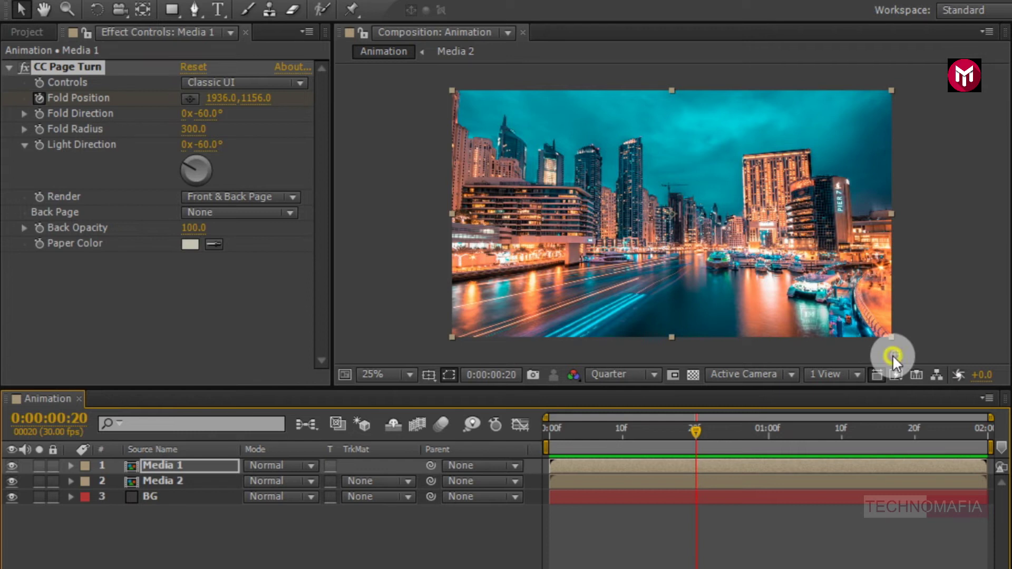
drag(892, 356, 546, 356)
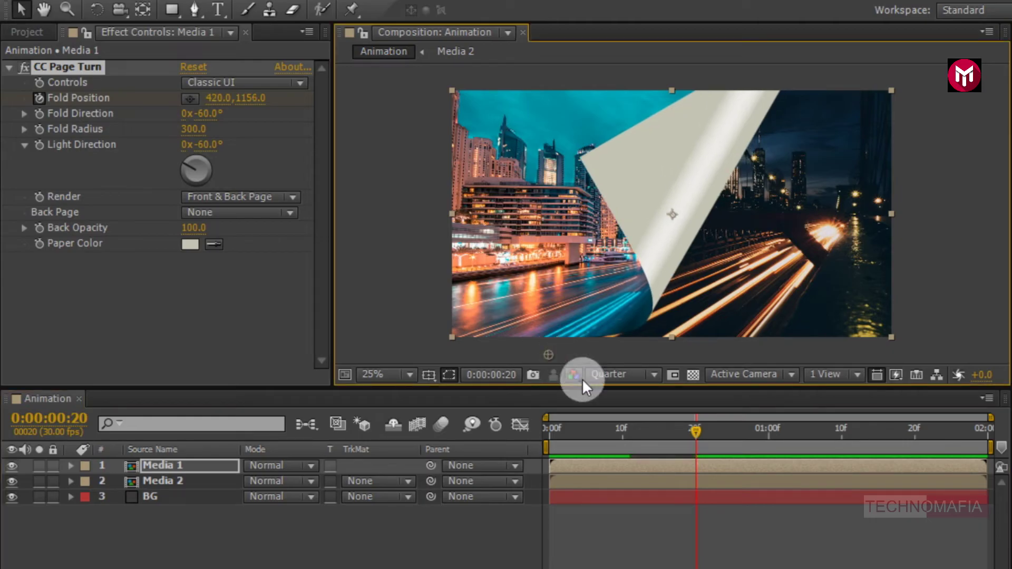
click(768, 430)
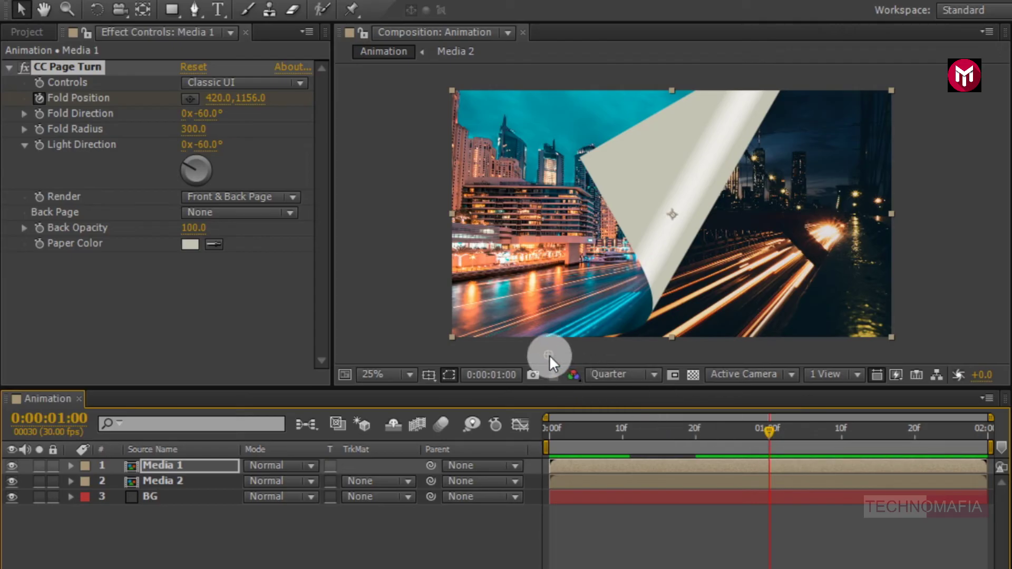
drag(548, 354, 211, 355)
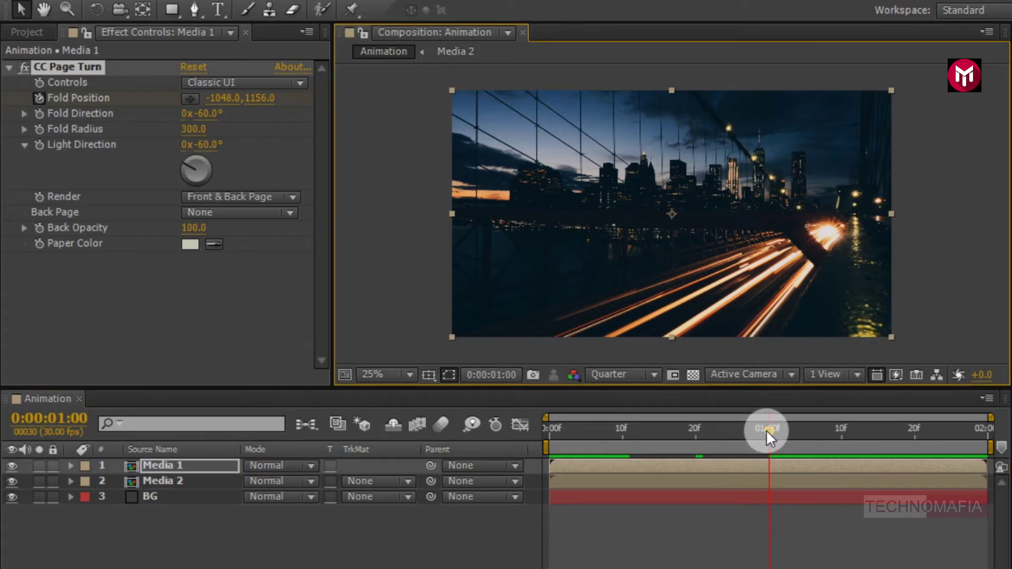
drag(766, 429, 693, 428)
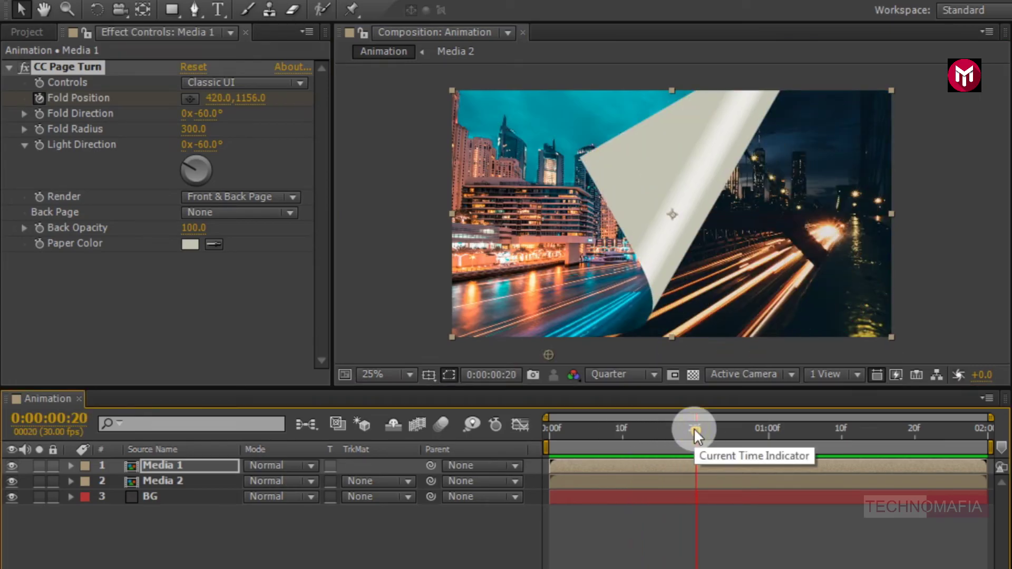
Keyframe Fold Direction to -90° at one second and rotate Light Direction to +106° at frame 20.
click(40, 115)
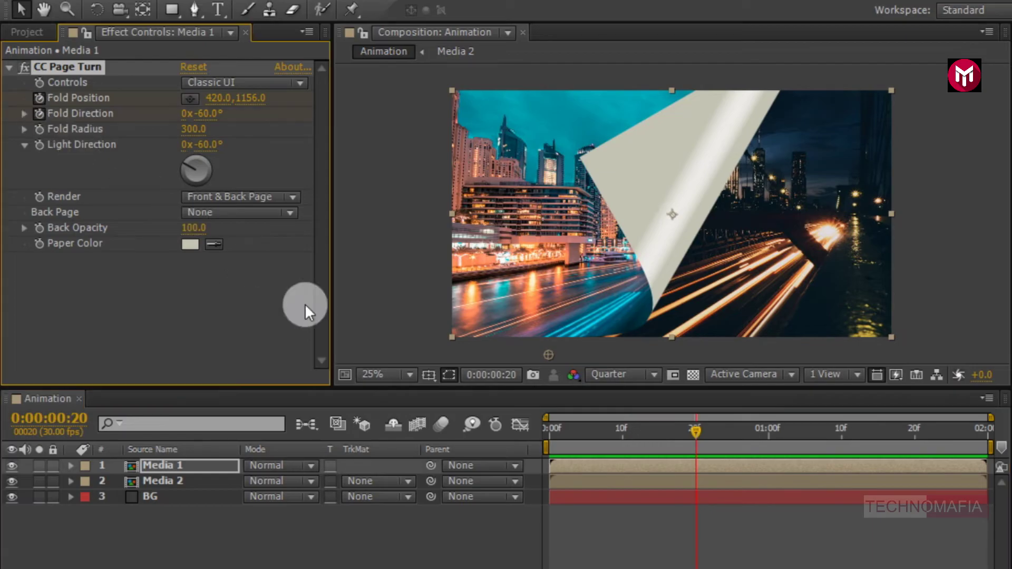
click(768, 428)
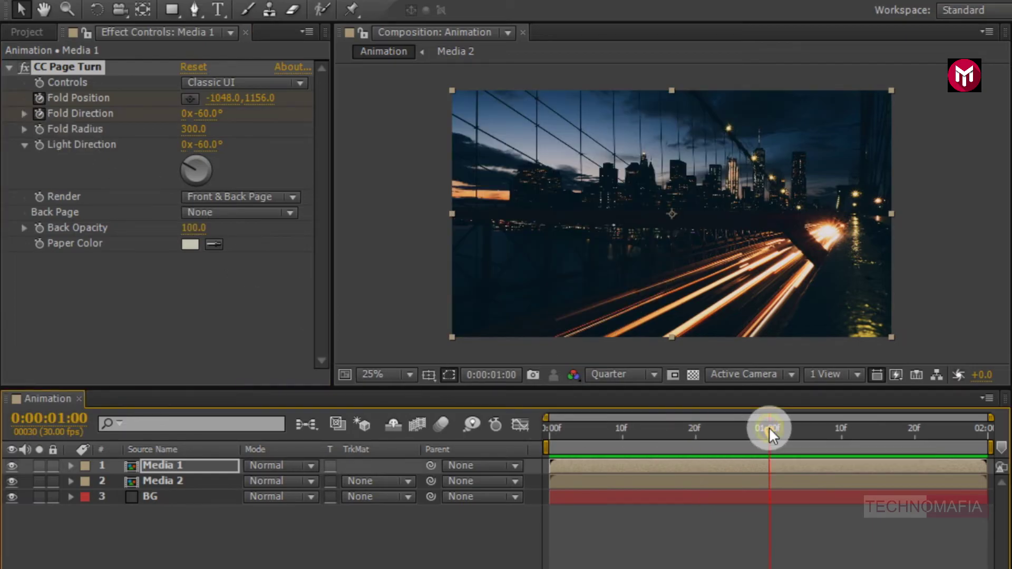
click(208, 114)
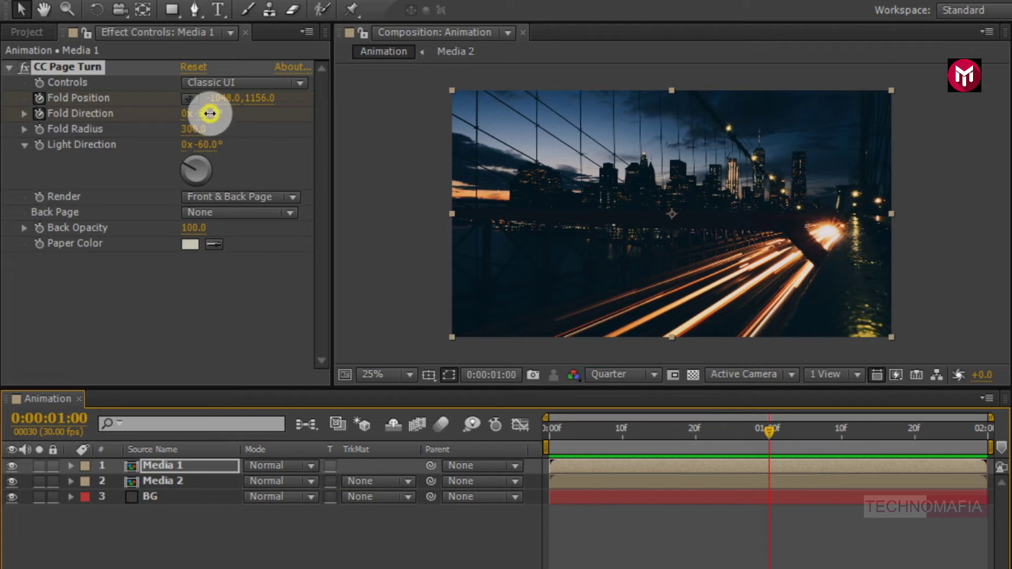
text(-90)
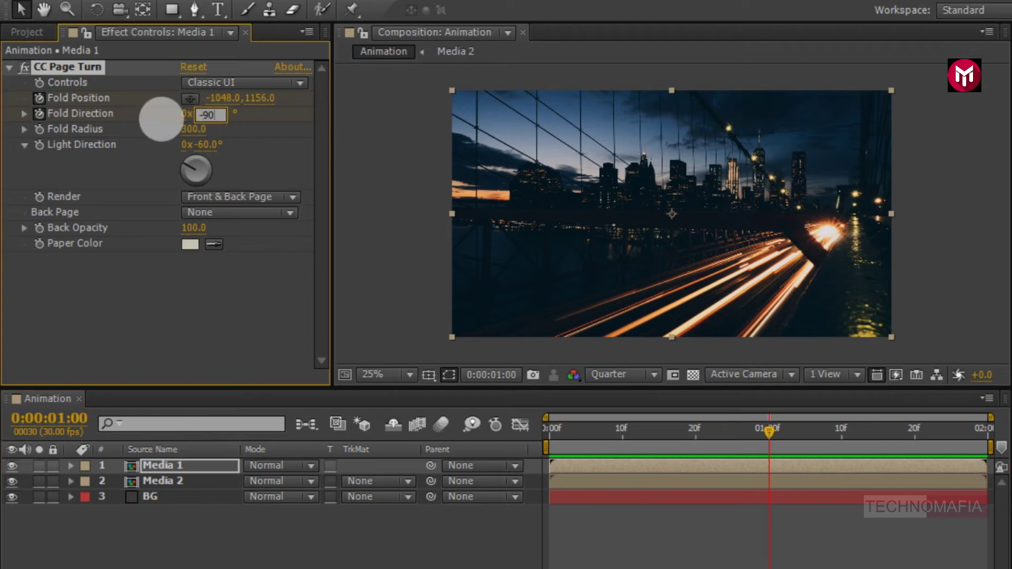
key(Return)
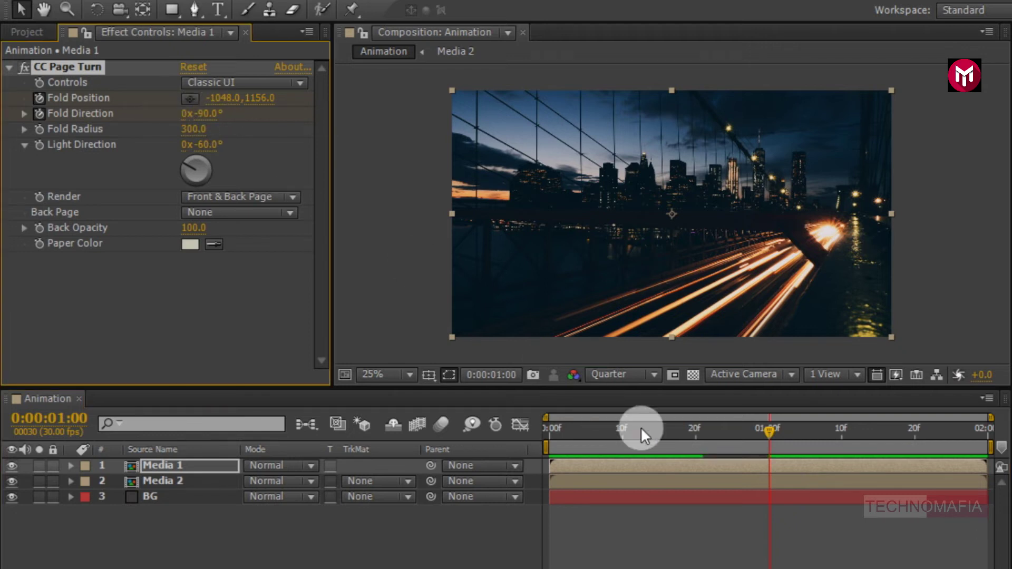
click(696, 430)
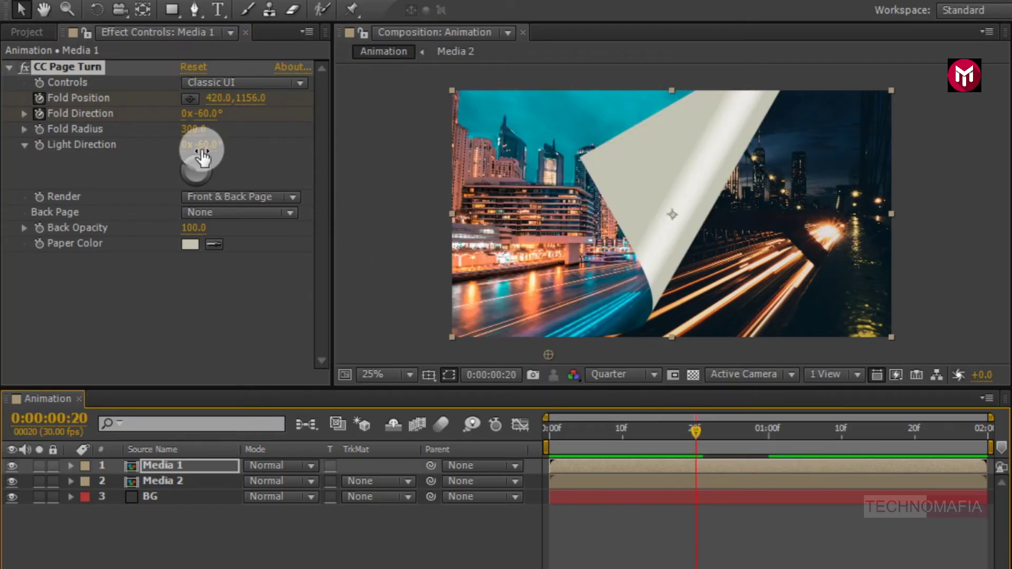
mouse_move(202, 156)
mouse_down()
mouse_move(198, 143)
mouse_move(370, 165)
mouse_up()
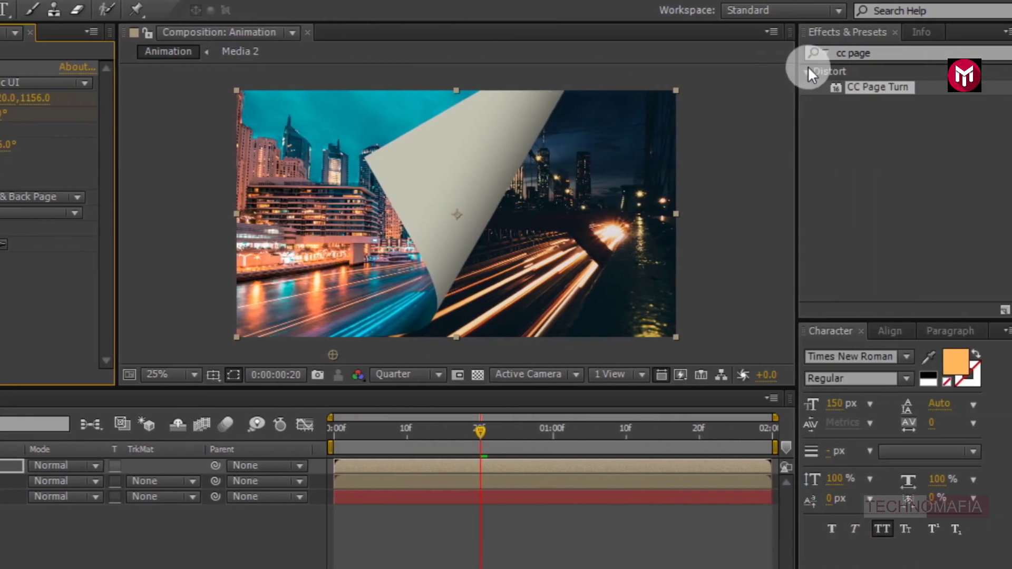
Search Effects & Presets for 'drop' and apply Drop Shadow to Media 1.
drag(853, 54, 786, 53)
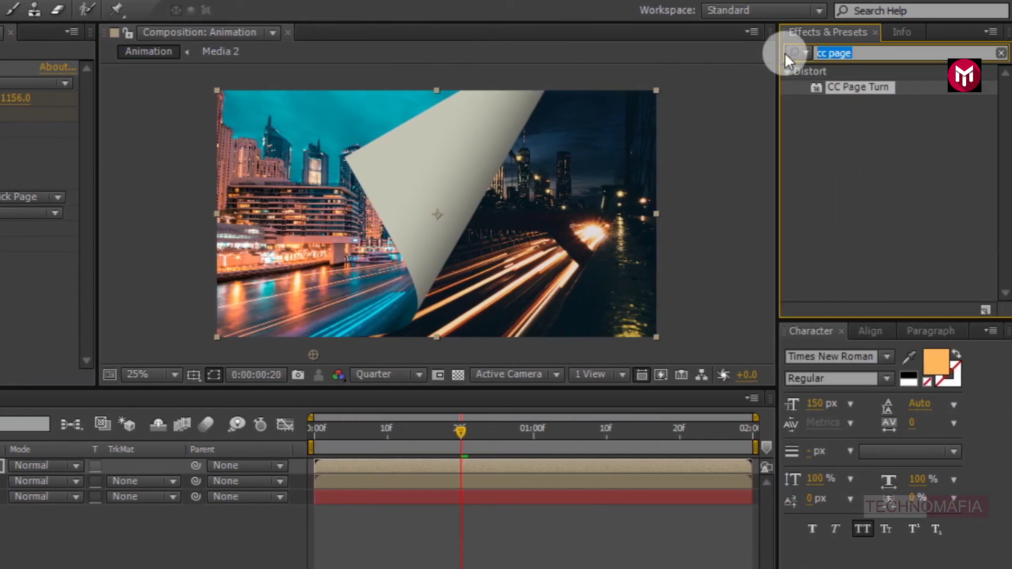
text(drop)
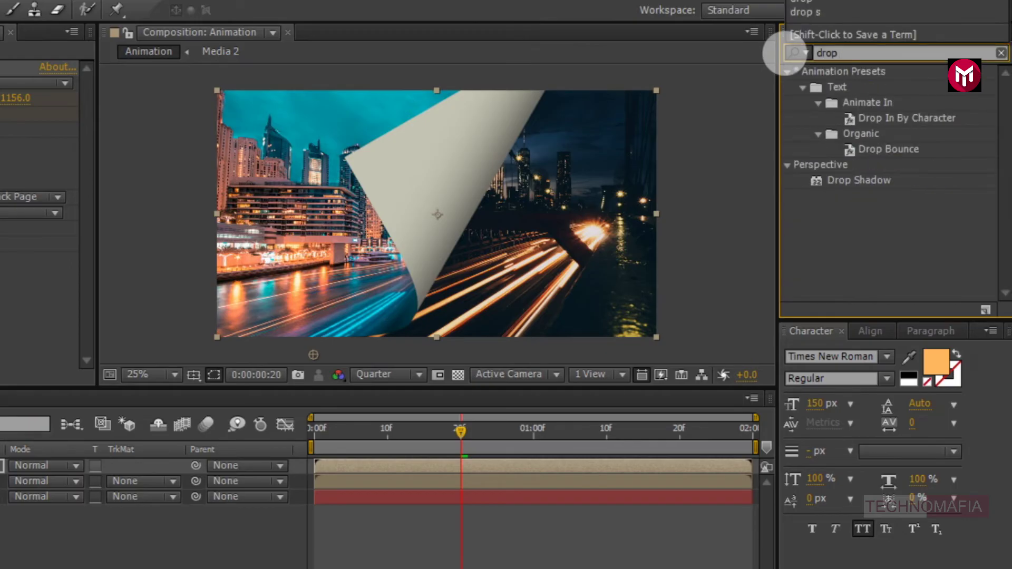
double_click(836, 181)
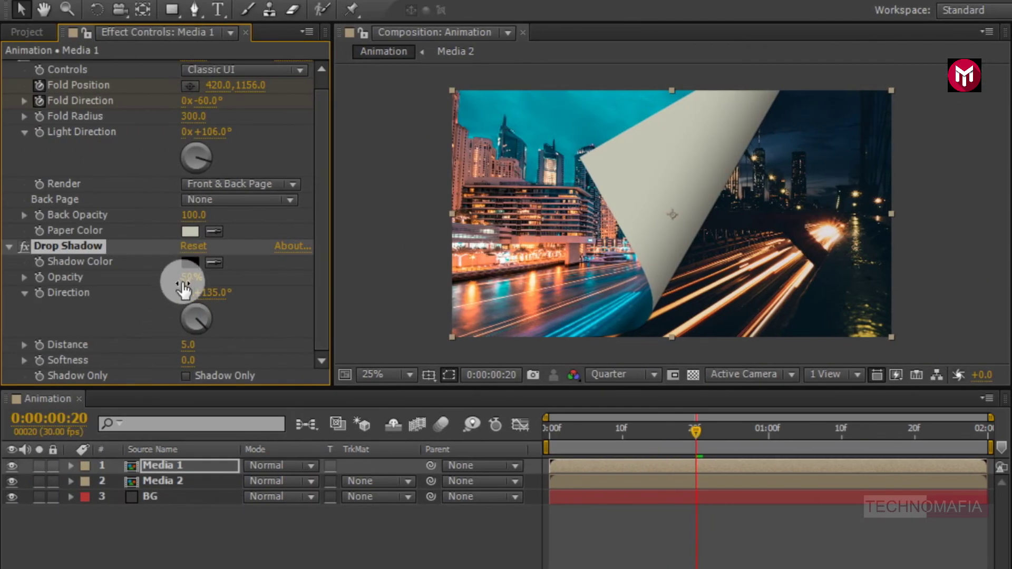
Set the shadow to 100% opacity, 0 distance and 500 softness, then preview from the start.
click(184, 278)
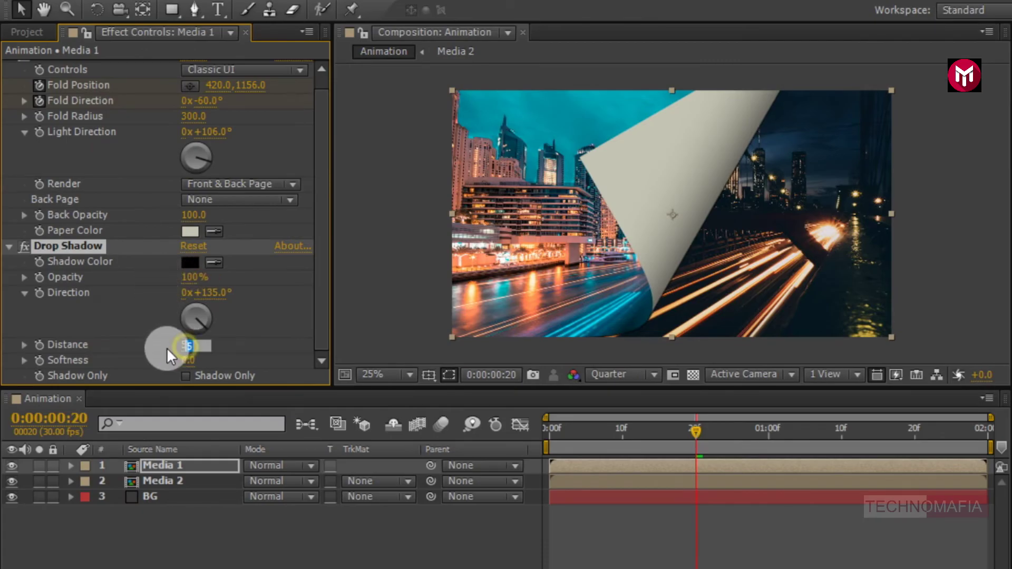
click(189, 345)
text(0)
click(162, 349)
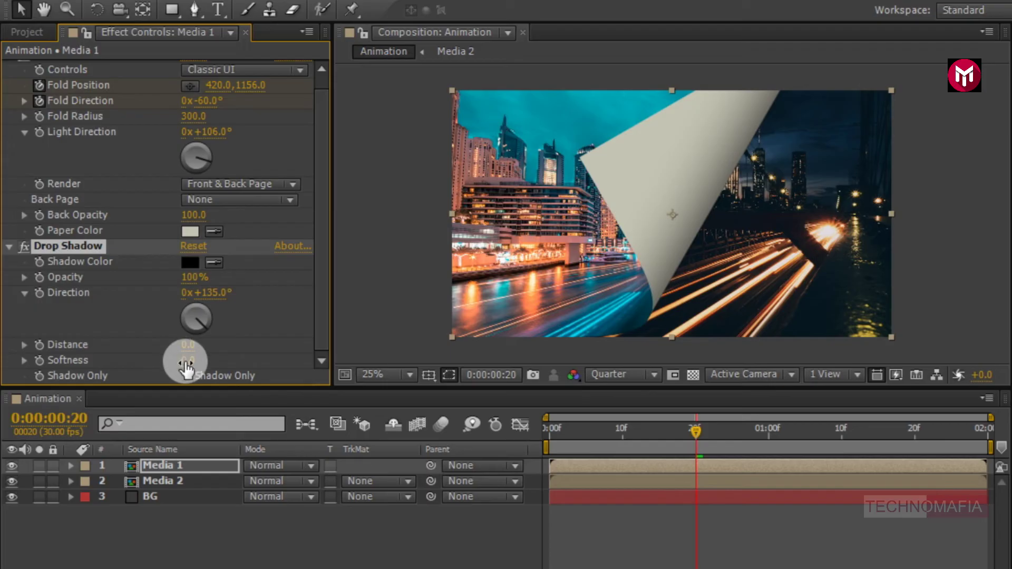
click(159, 358)
text(50)
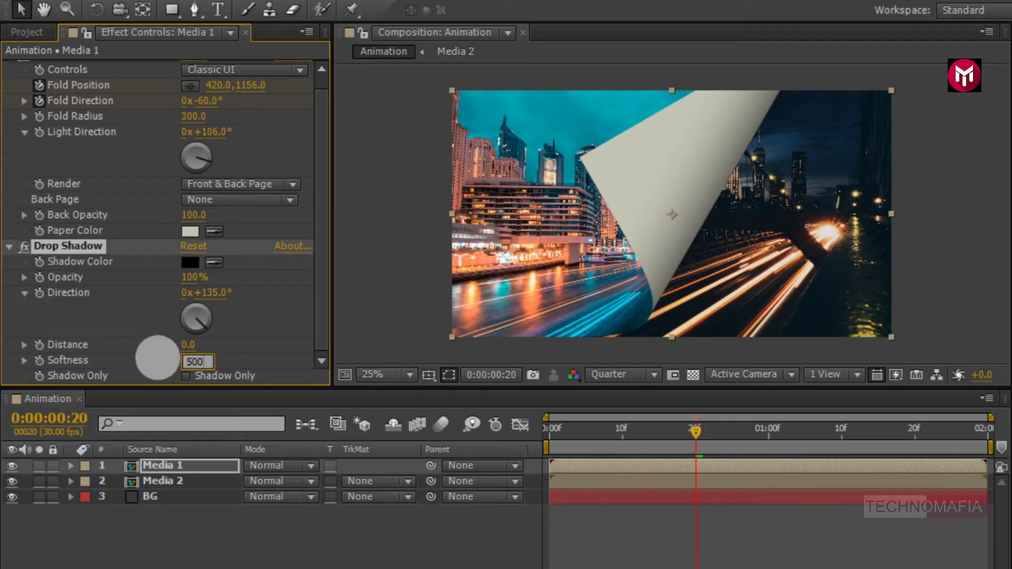
click(159, 359)
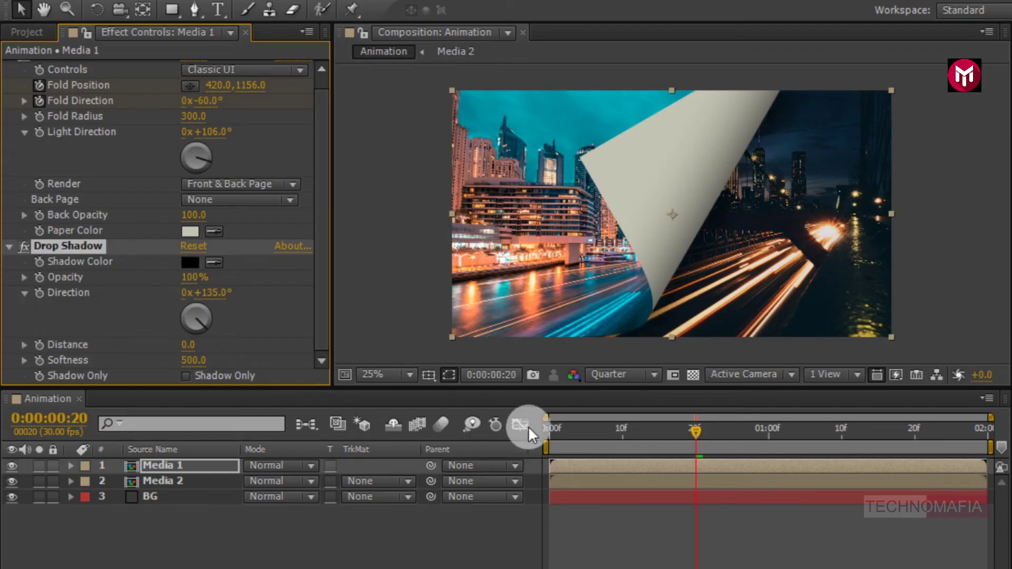
click(547, 427)
key(KP_0)
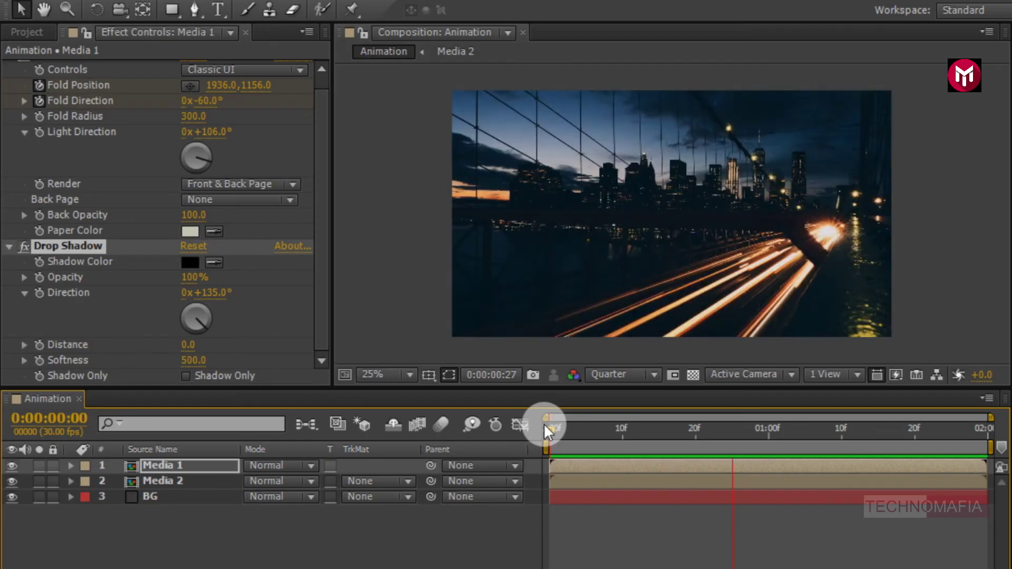
Stop the preview, select the Media 2 layer and go to 1 second 10 frames.
click(543, 423)
click(179, 482)
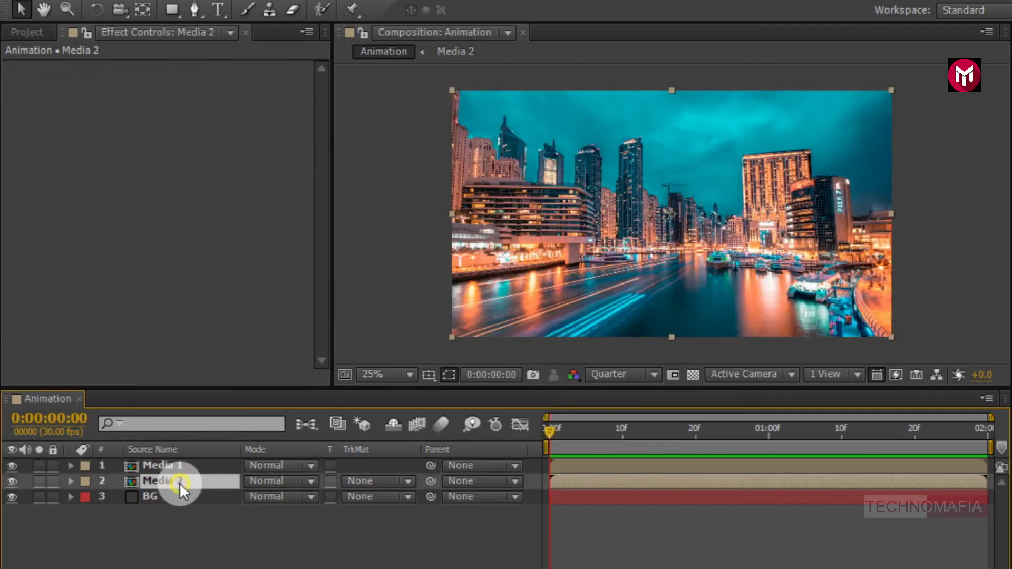
click(842, 429)
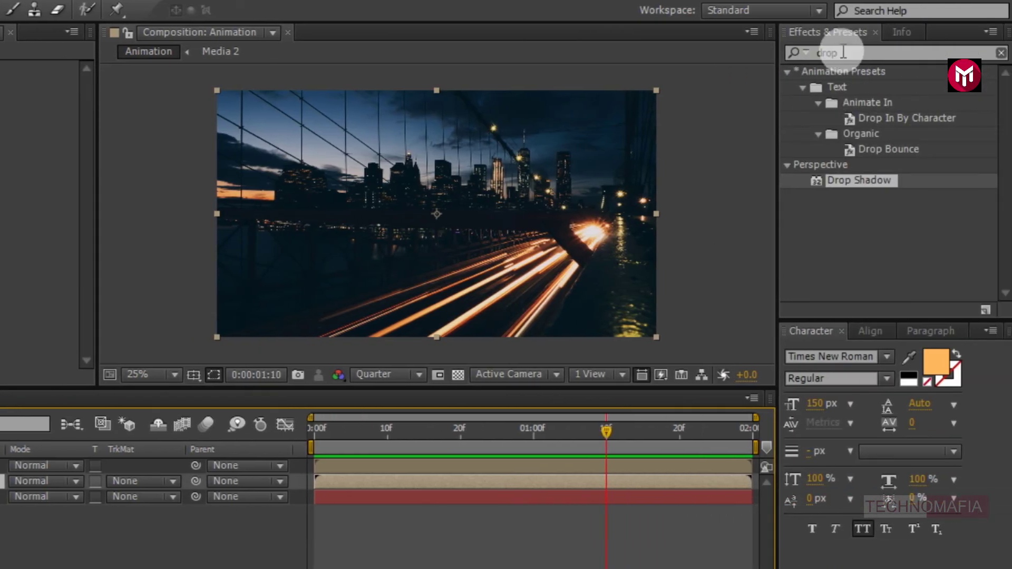
Search 'cc page' and apply CC Page Turn to Media 2.
click(795, 53)
text(cc page)
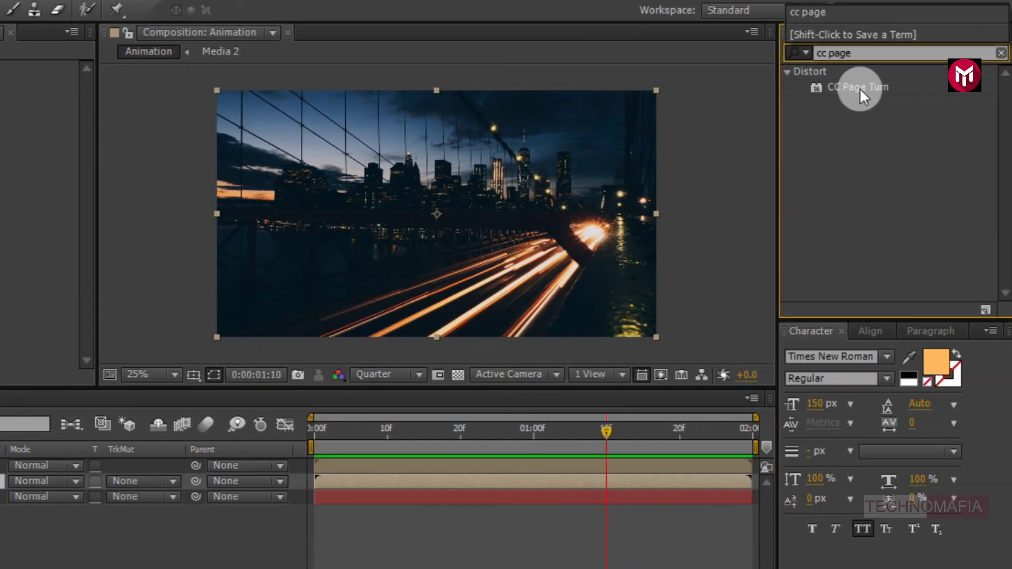
double_click(860, 88)
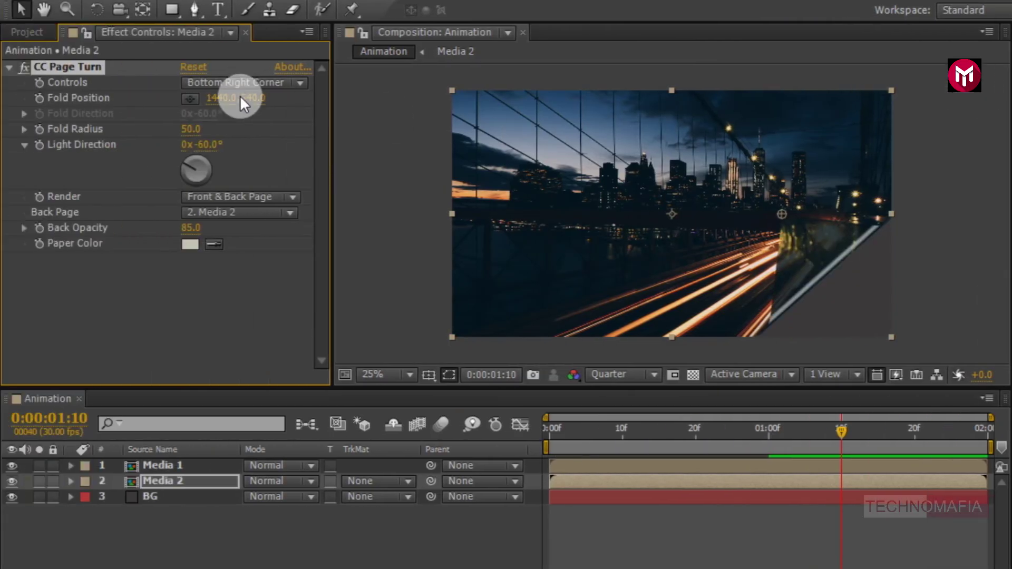
Set Classic UI controls, Back Page None, Back Opacity 100, Light Direction 100° and Fold Radius 300.
click(6, 82)
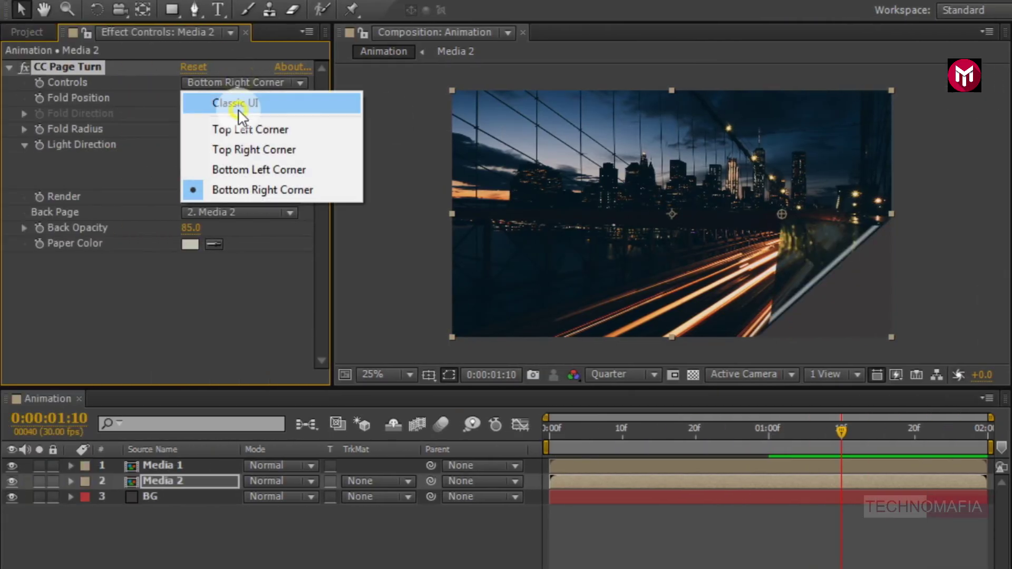
click(238, 103)
click(208, 212)
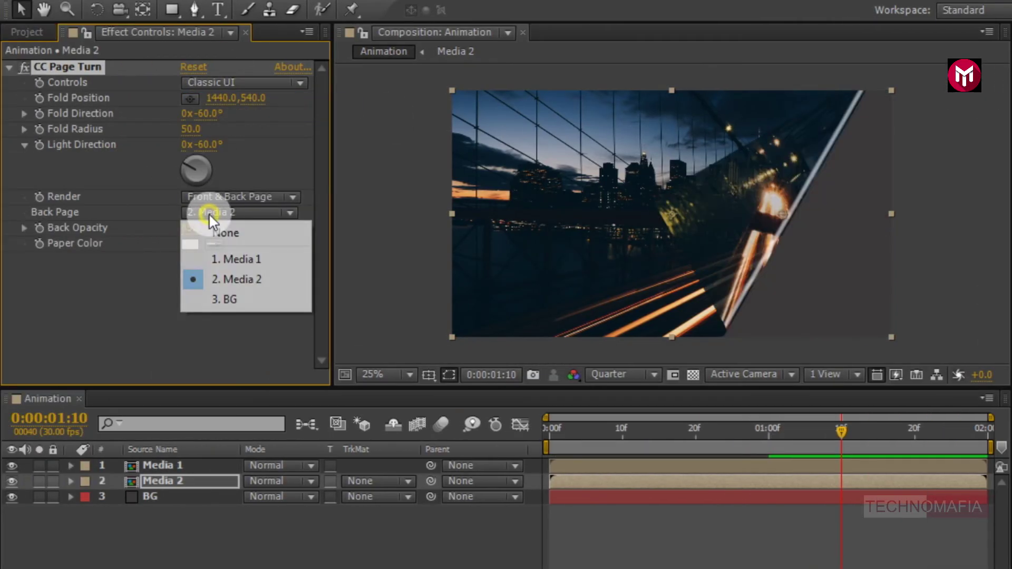
click(217, 235)
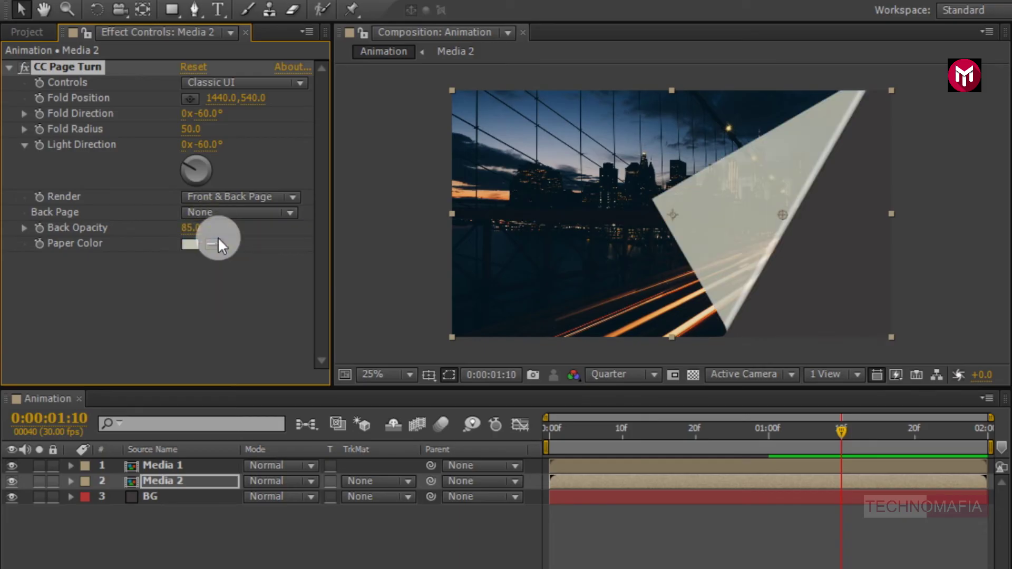
drag(182, 226, 296, 233)
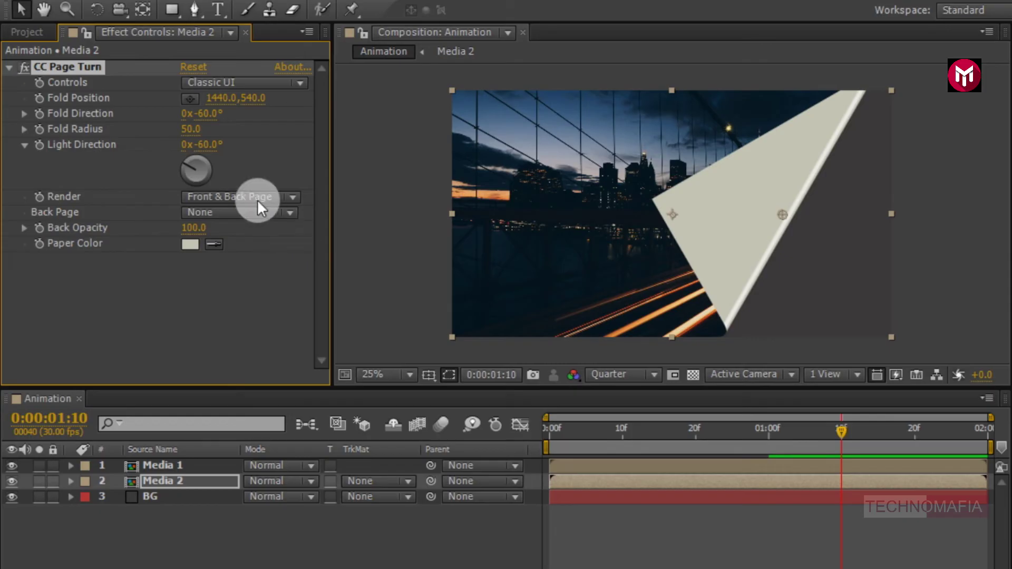
click(210, 145)
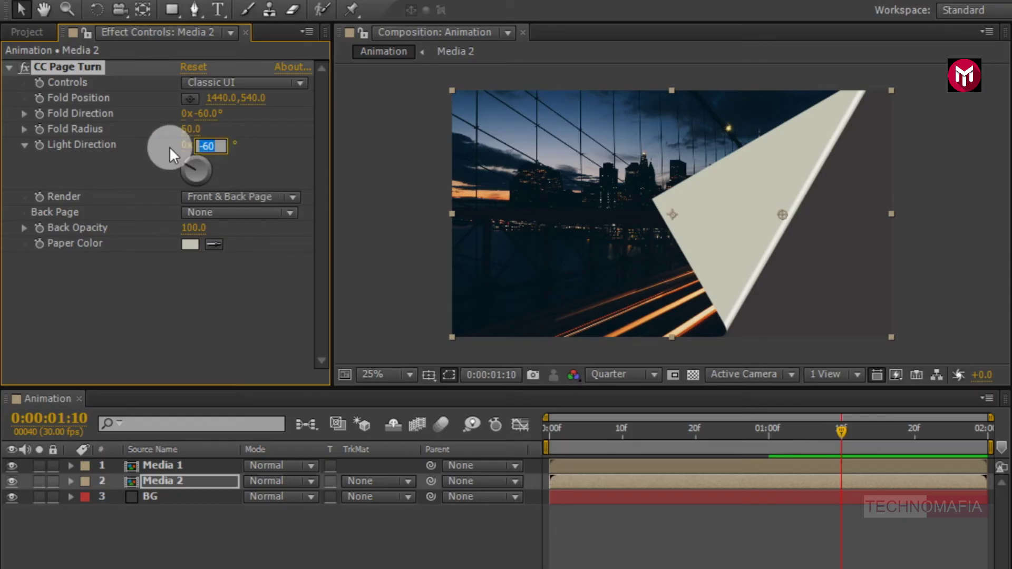
text(100)
key(Return)
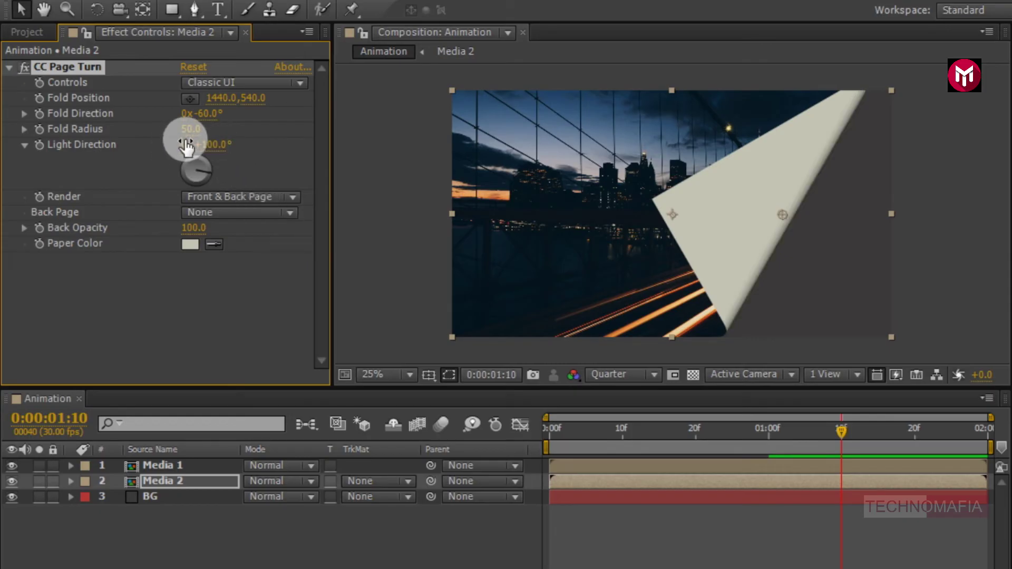
click(185, 139)
text(30)
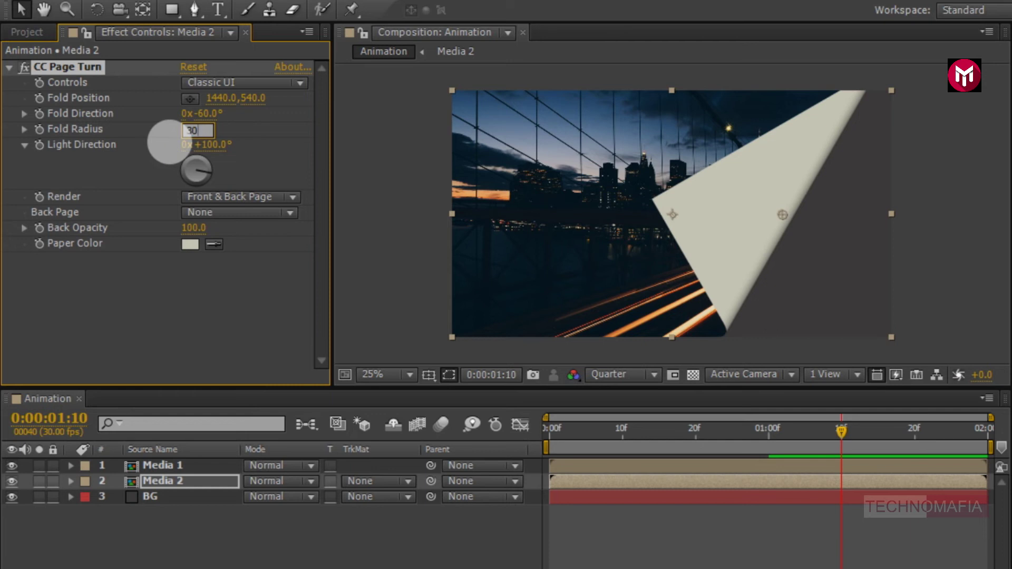
key(Return)
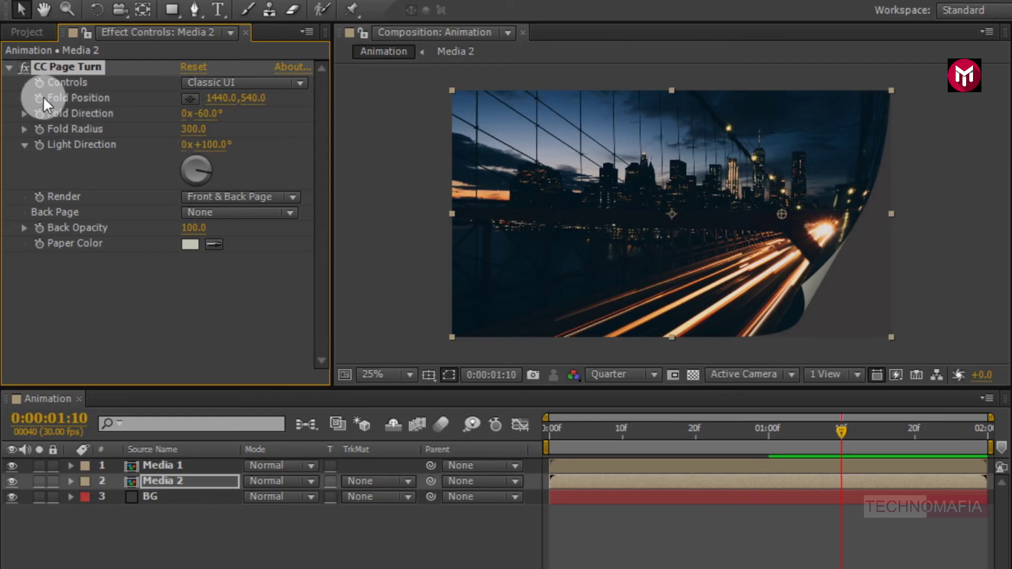
Keyframe Fold Position: bottom-right corner at 1:10, dragged left at 1:20, off the left edge at 1:29.
click(187, 99)
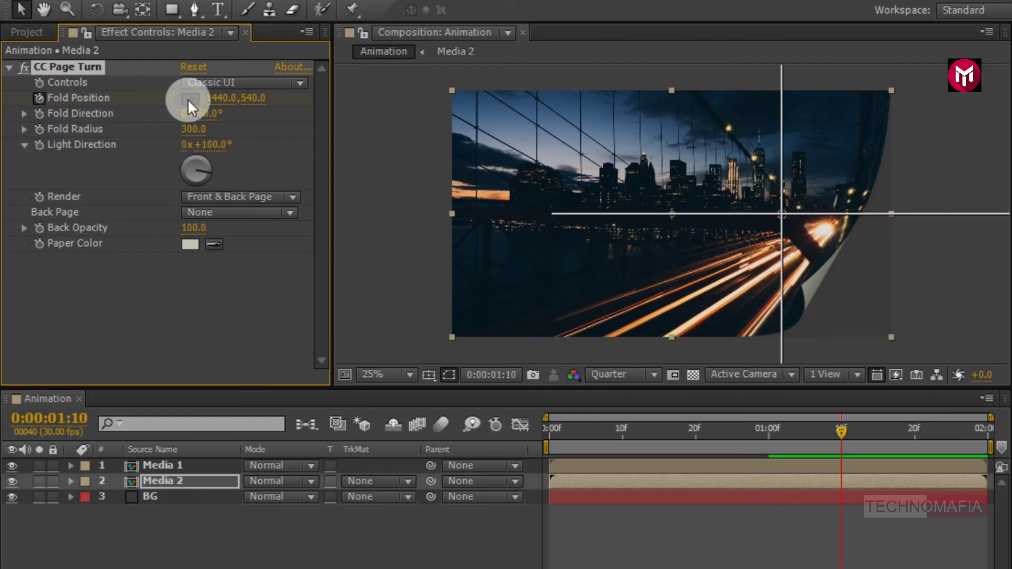
click(901, 352)
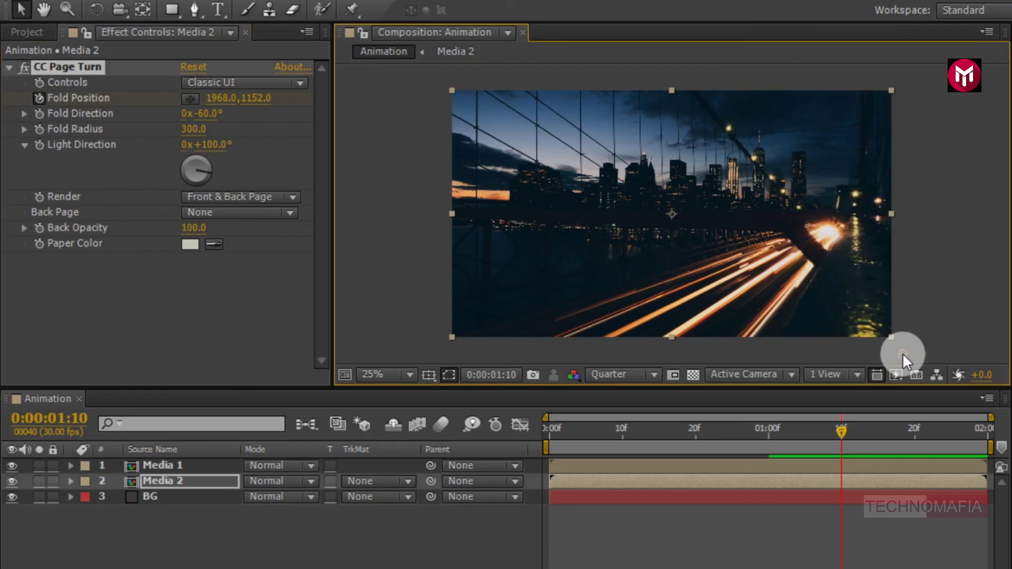
click(912, 428)
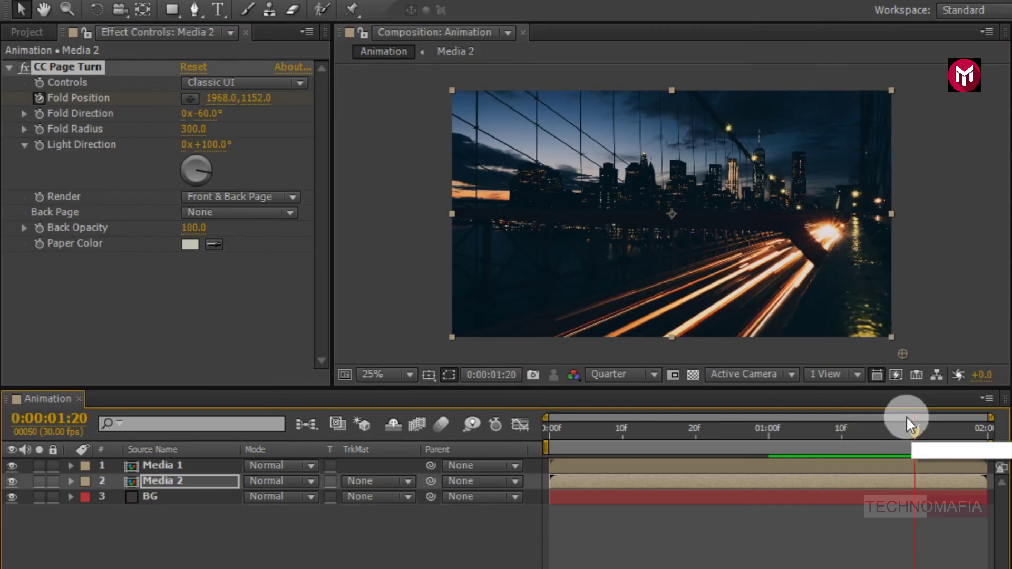
drag(901, 354, 583, 363)
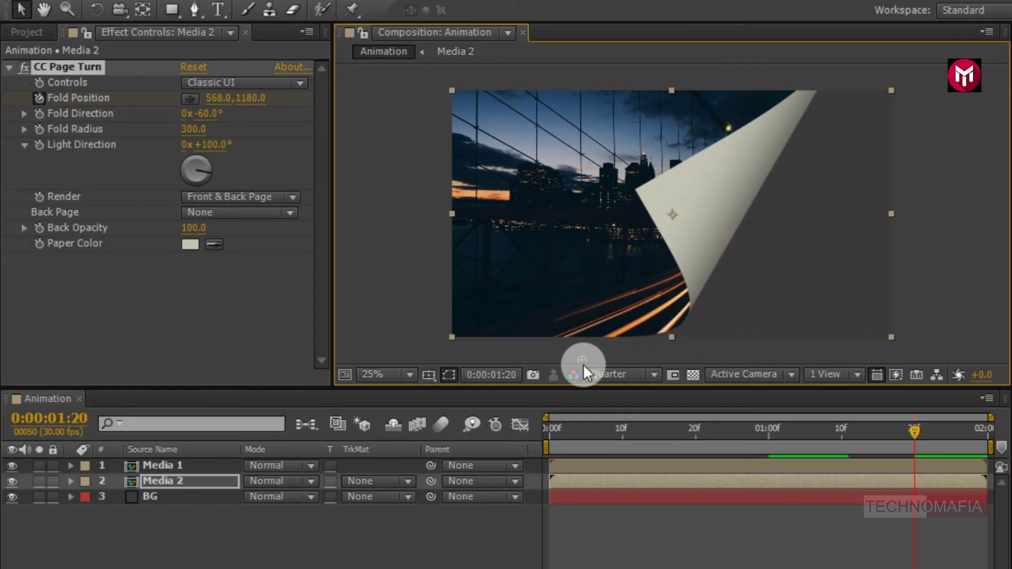
click(987, 428)
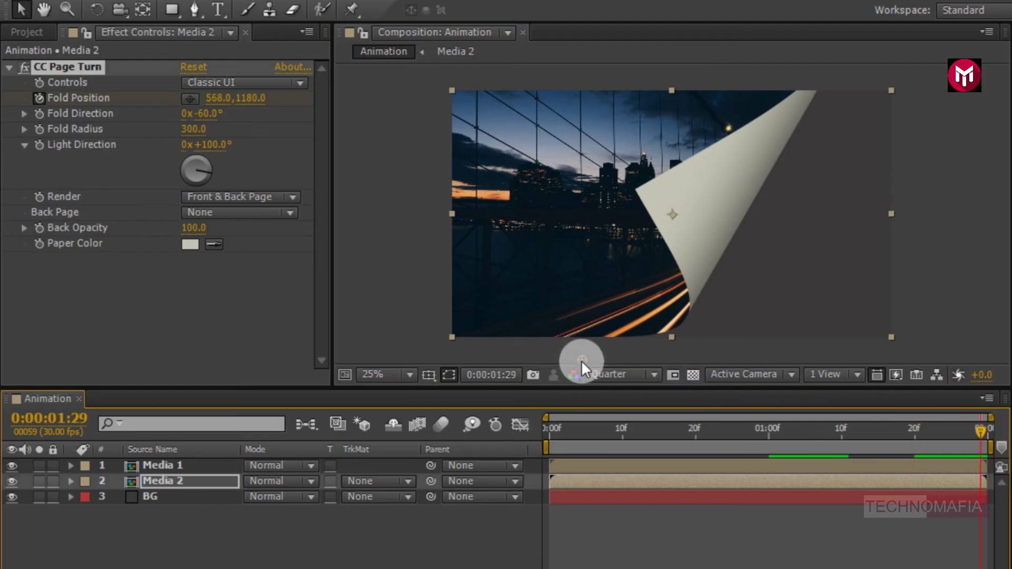
drag(582, 360, 210, 361)
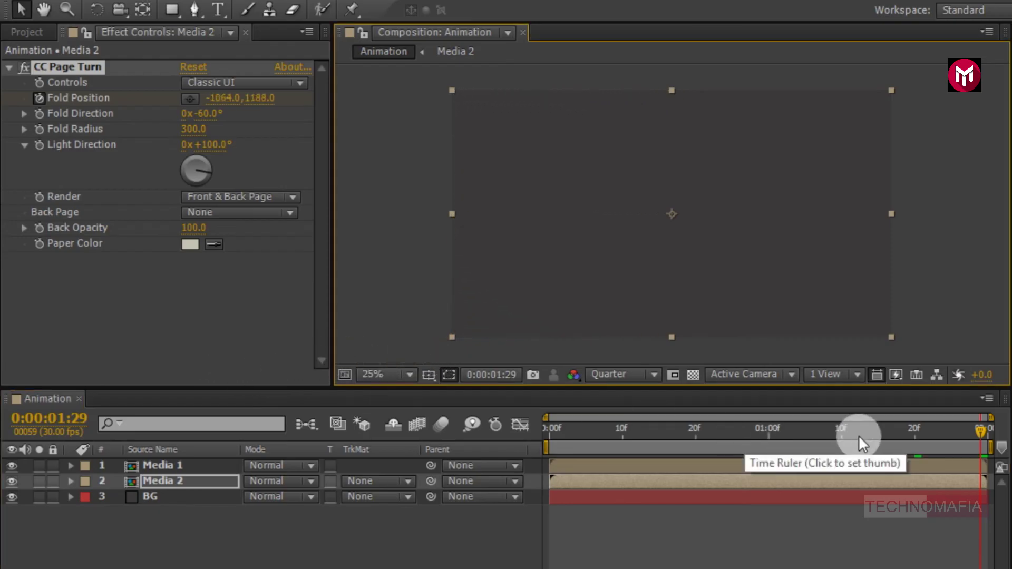
Keyframe Fold Direction at -60° on 1:20 and -90° on 1:29, then review the curl at 1:20.
click(913, 430)
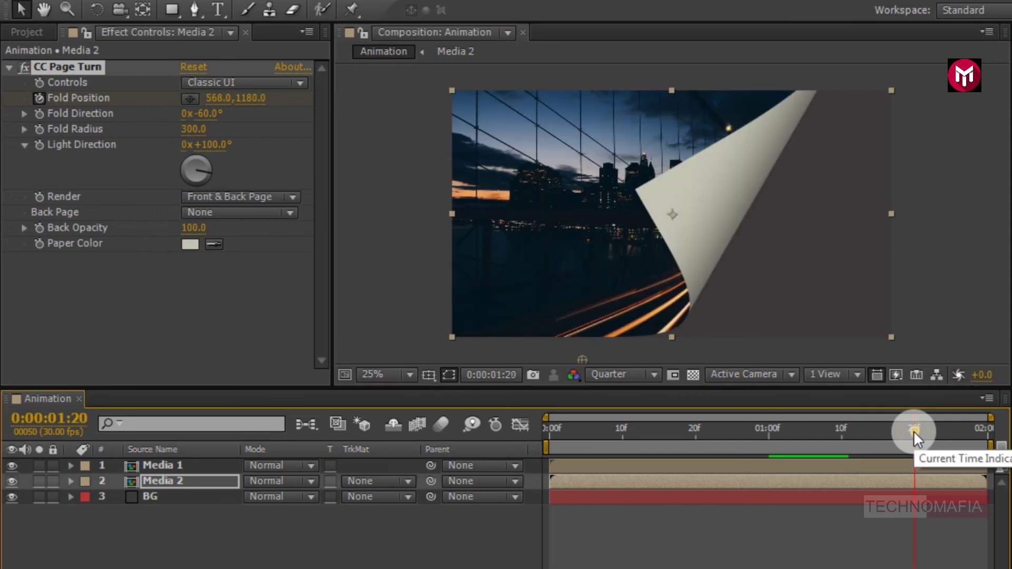
click(39, 115)
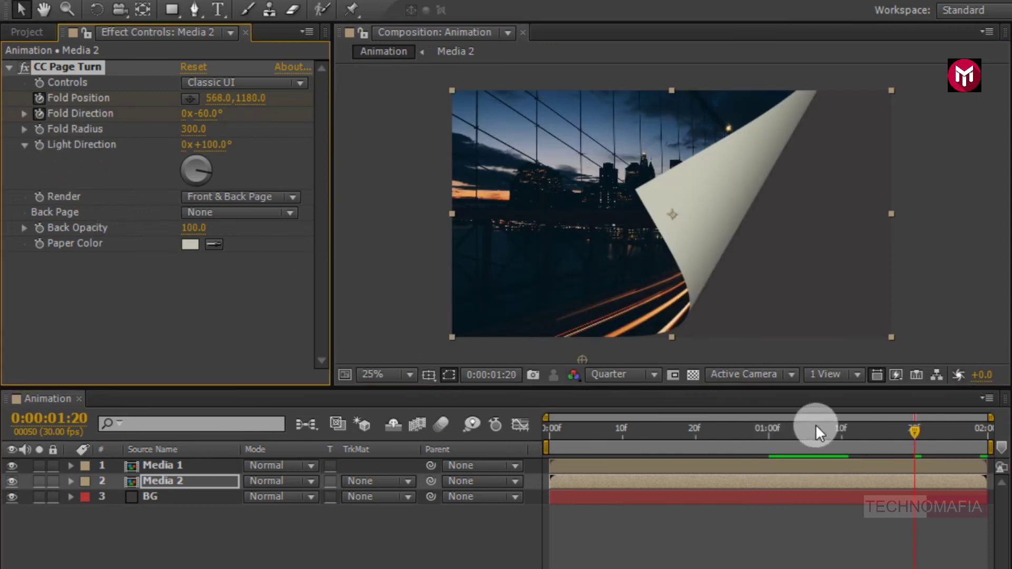
click(989, 431)
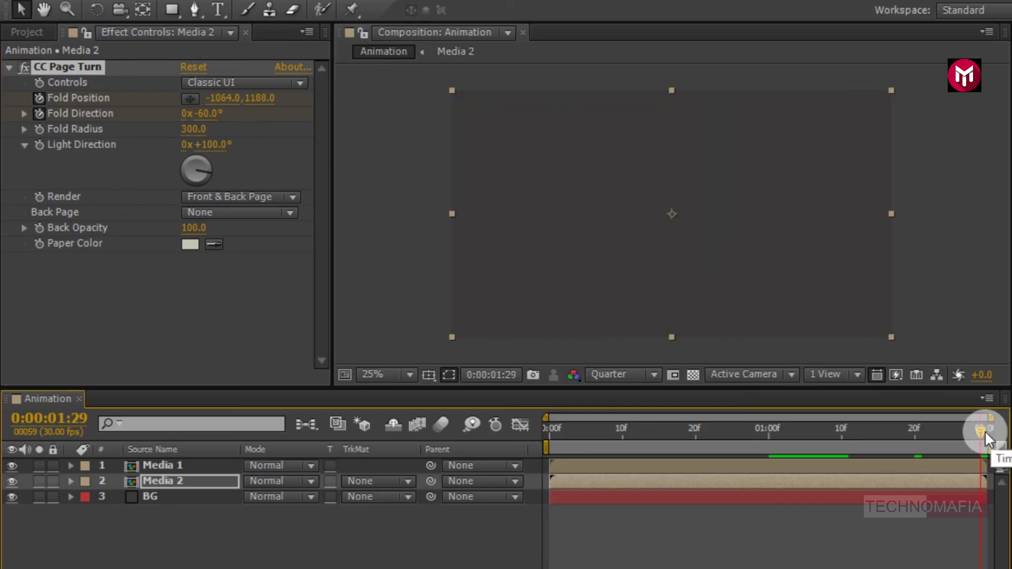
click(214, 116)
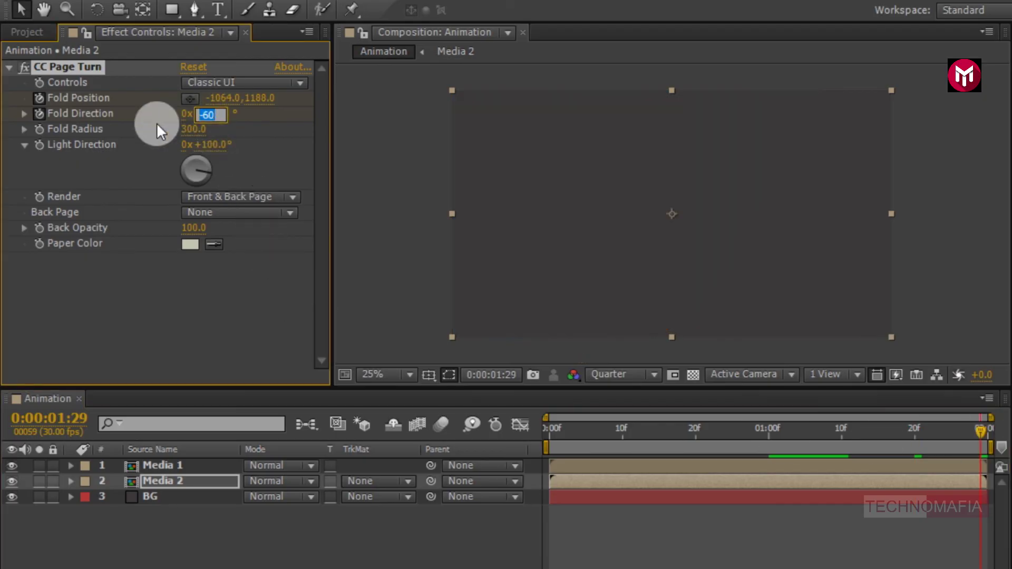
text(-90)
key(Return)
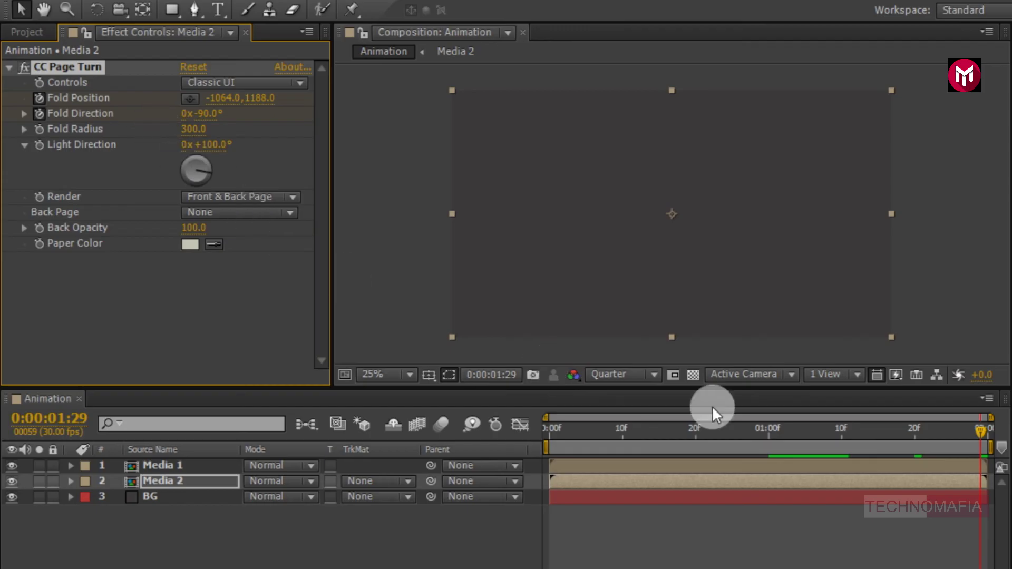
click(912, 428)
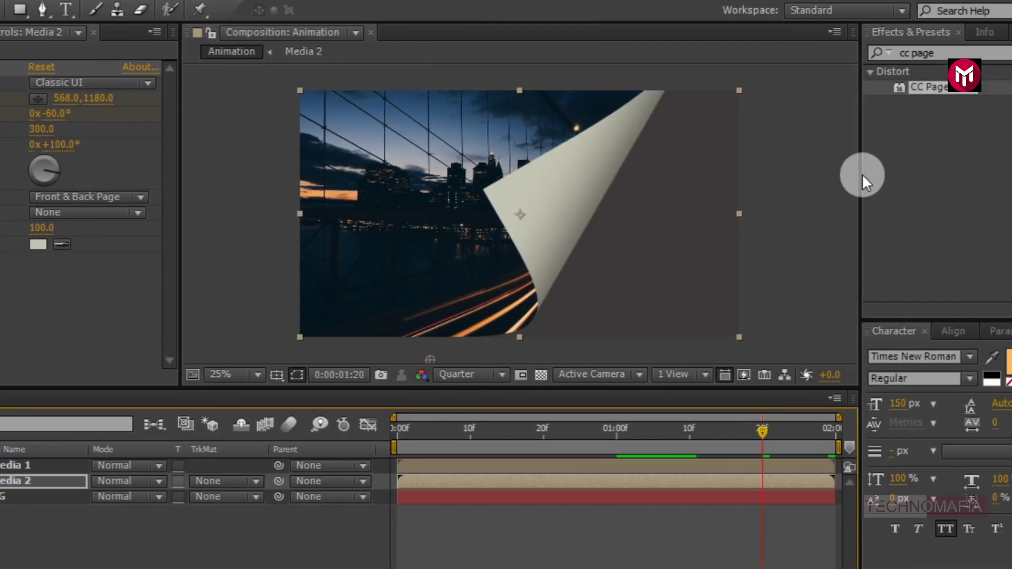
click(909, 38)
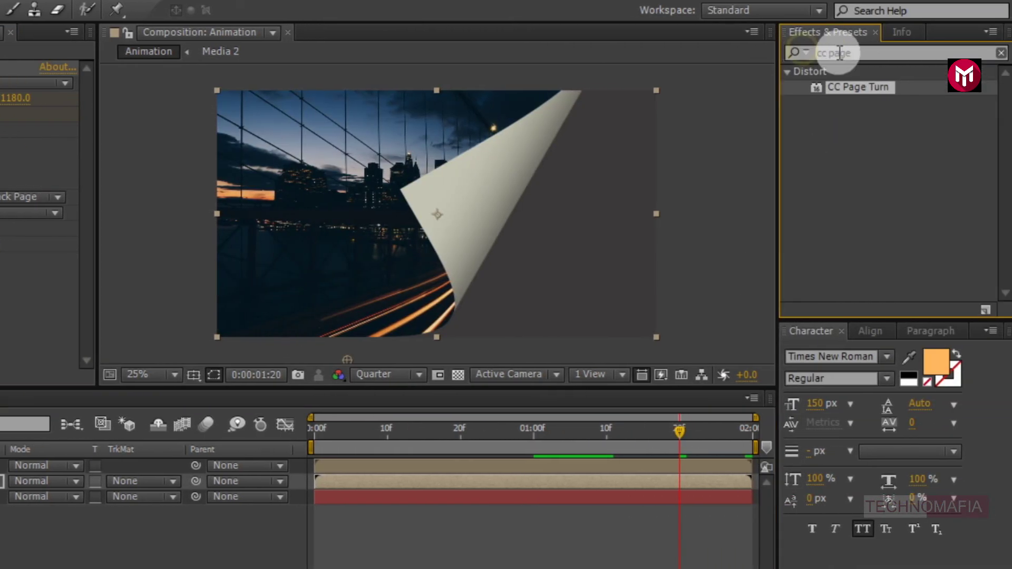
Search 'drop' in Effects & Presets and apply Drop Shadow to Media 2.
click(943, 53)
triple_click(860, 53)
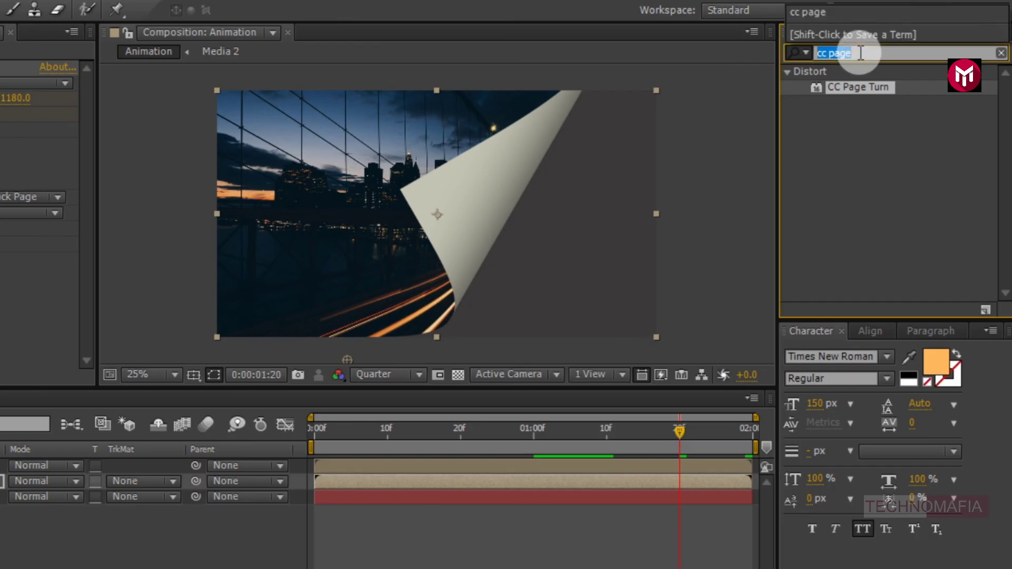
text(drop)
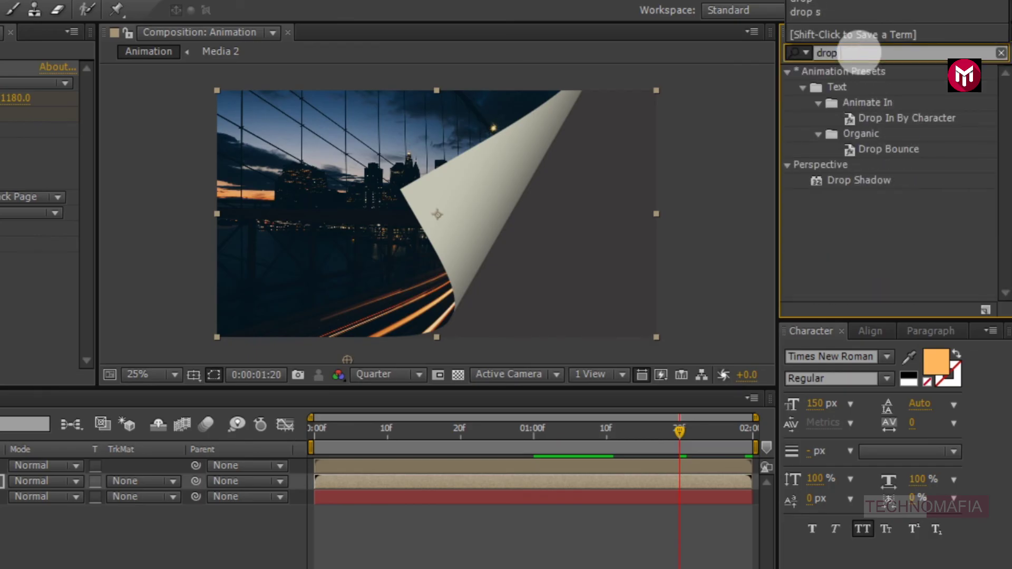
double_click(866, 180)
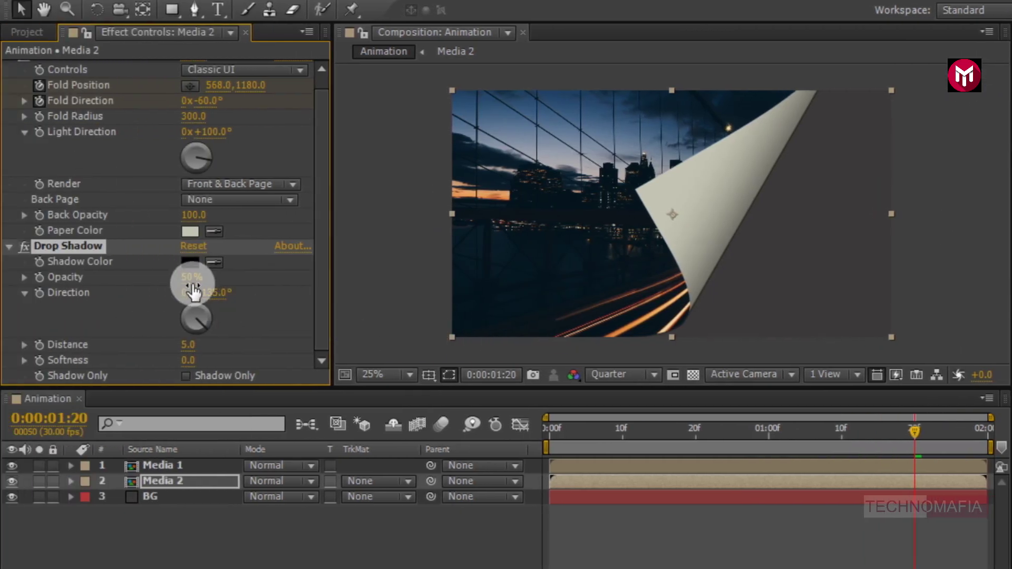
Set the Drop Shadow to Opacity 100%, Distance 0 and Softness 500.
click(186, 278)
text(100)
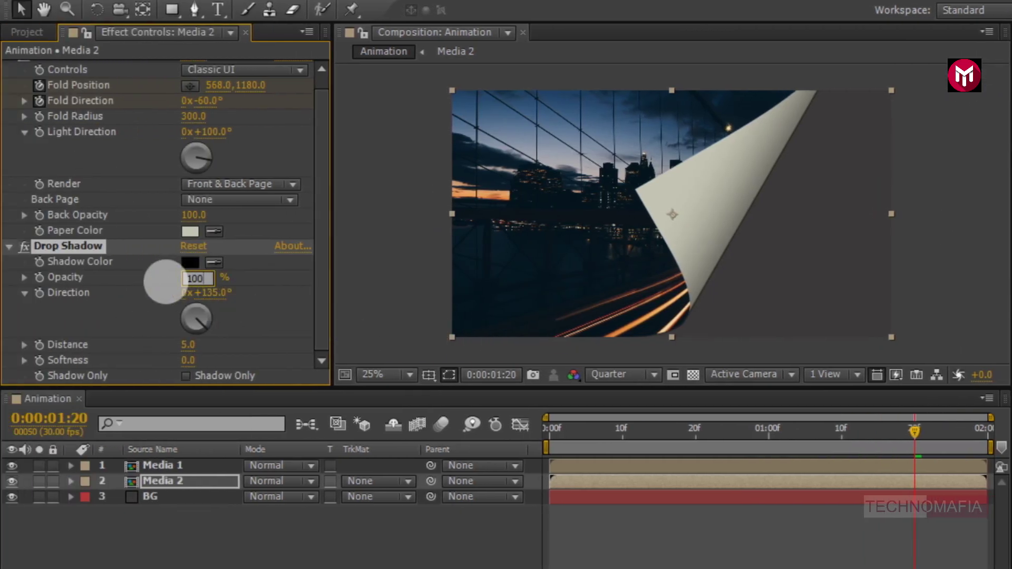
key(Return)
click(186, 345)
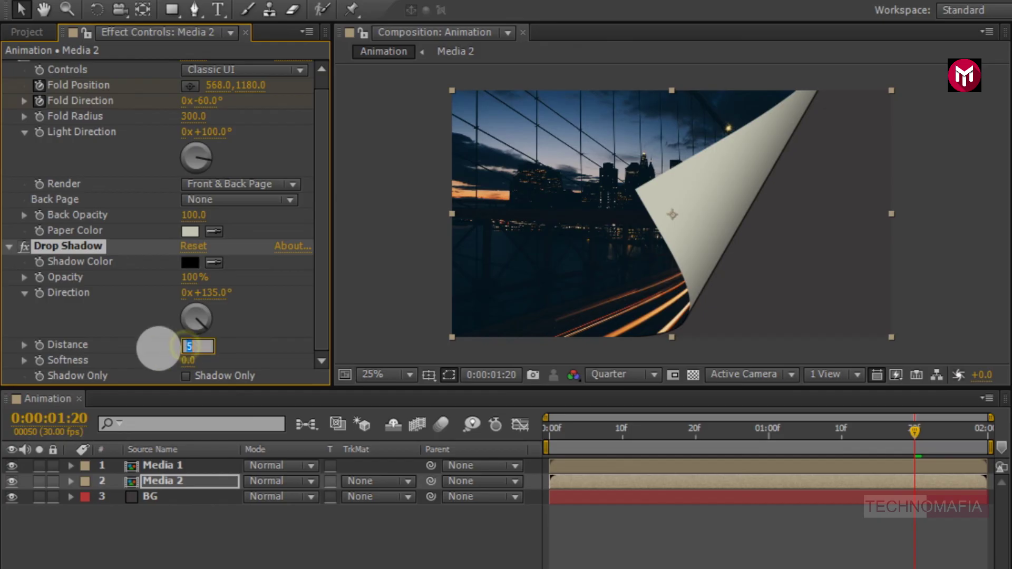
text(0)
key(Return)
click(186, 361)
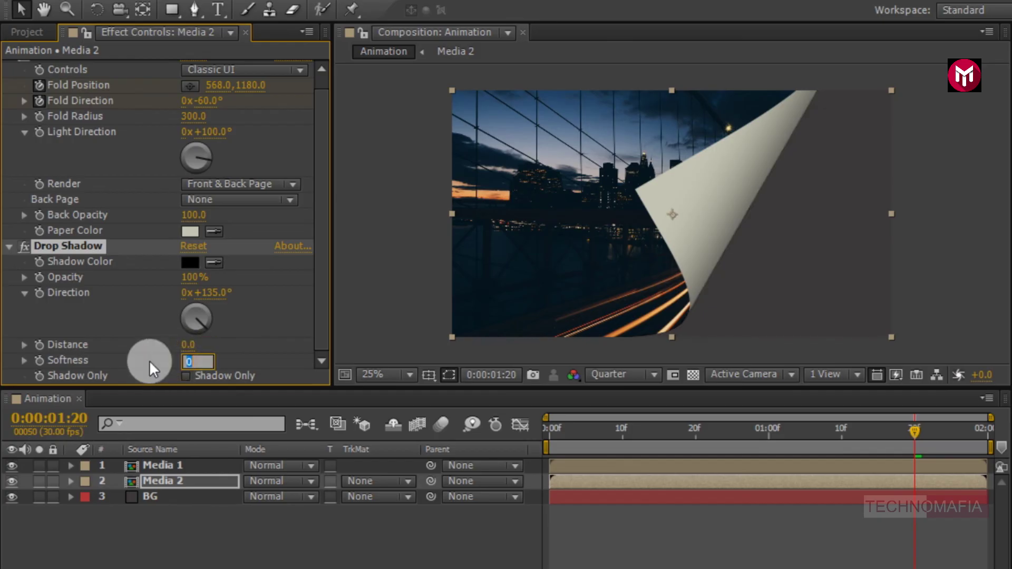
text(500)
key(Return)
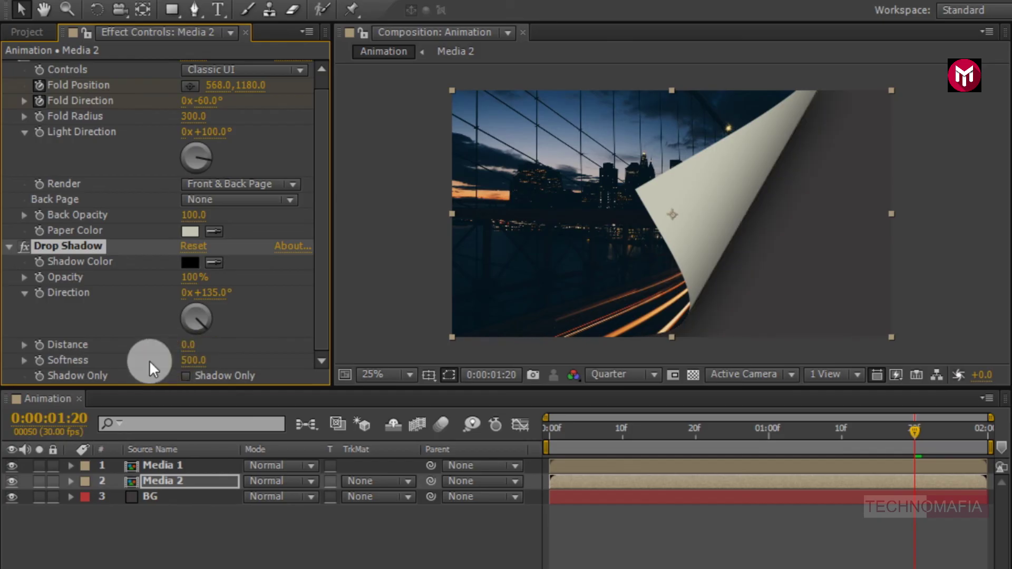
Return to 0:00 and play a preview of the page-turn animation.
click(545, 424)
key(space)
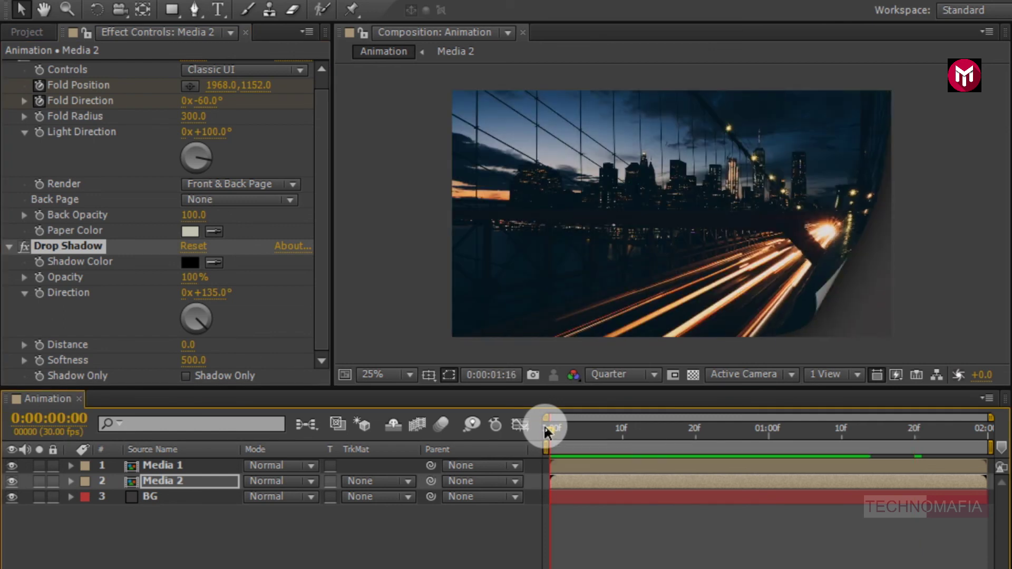